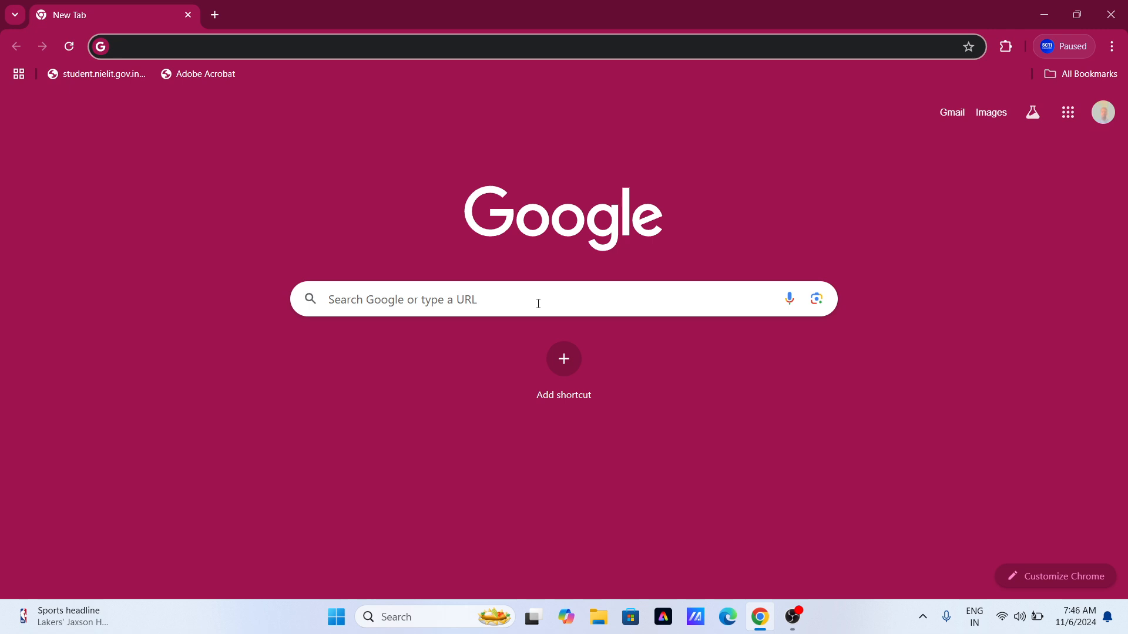
# Search Google for 'sarkari result' by picking the suggestion after typing SAR.
pyautogui.click(537, 302)
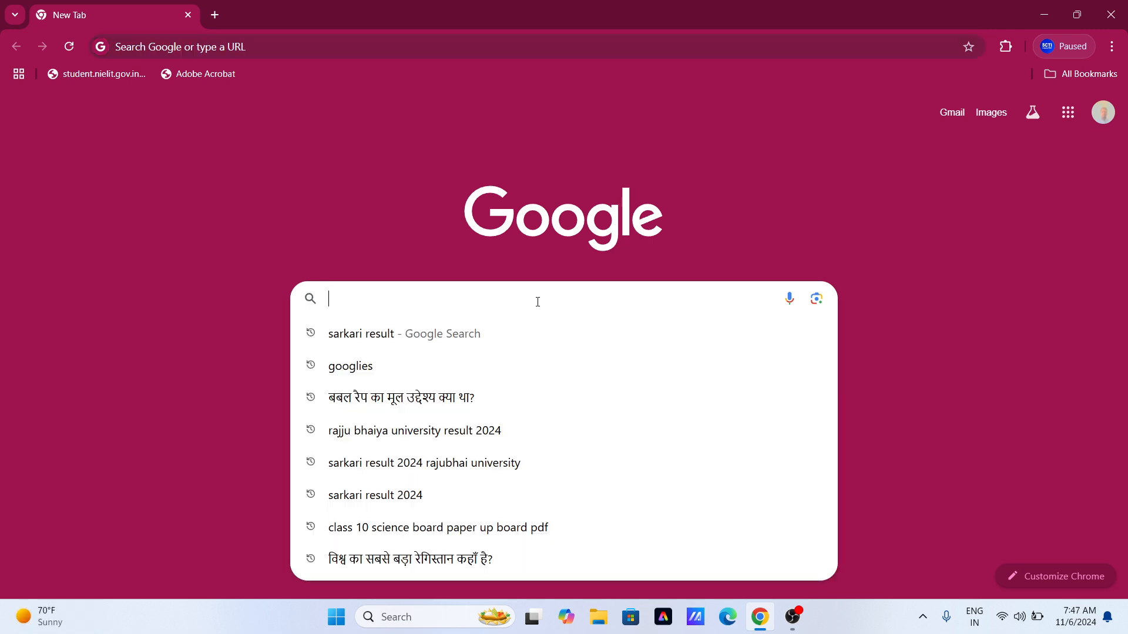
pyautogui.click(298, 225)
pyautogui.click(406, 304)
pyautogui.write('SAR')
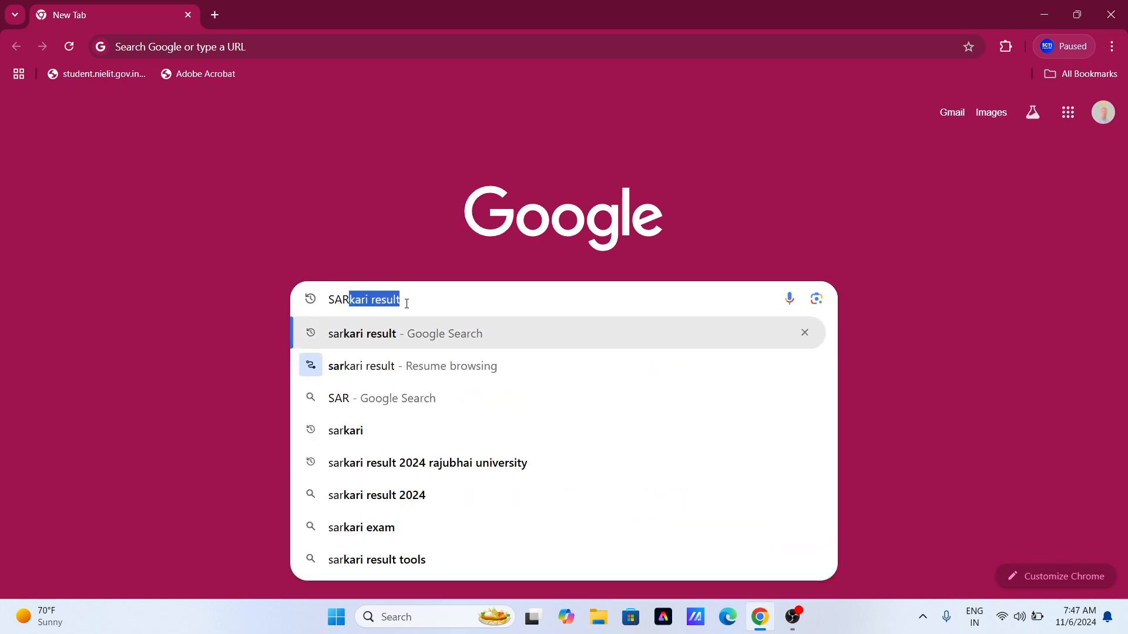
pyautogui.click(370, 340)
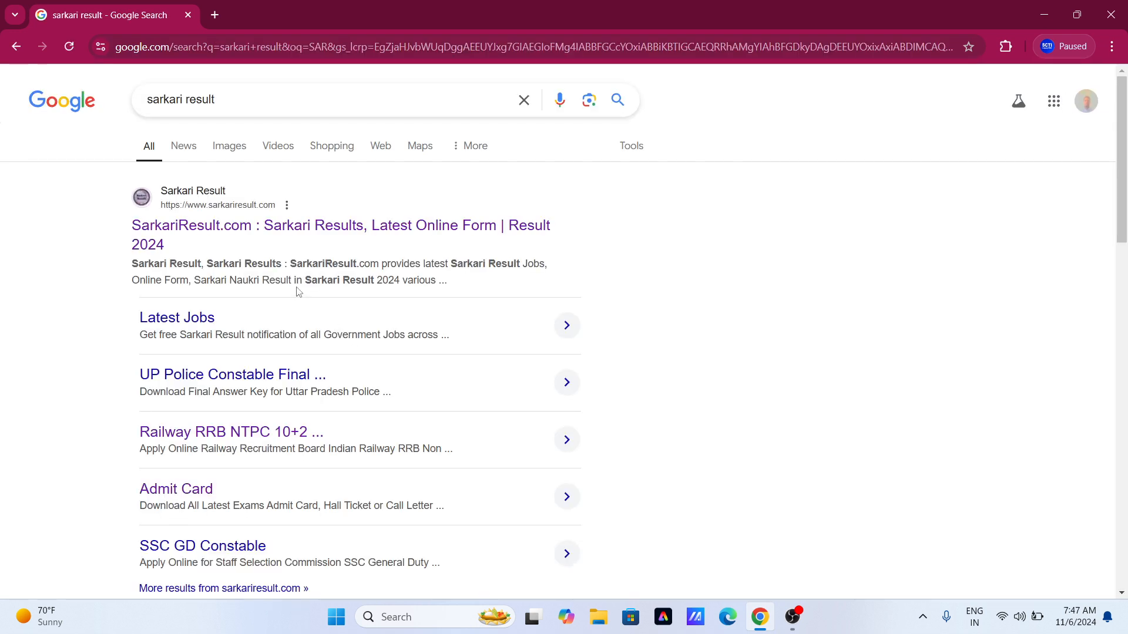
# Open SarkariResult.com and its NVS Class 9th Admissions Online Form 2025 post.
pyautogui.click(232, 230)
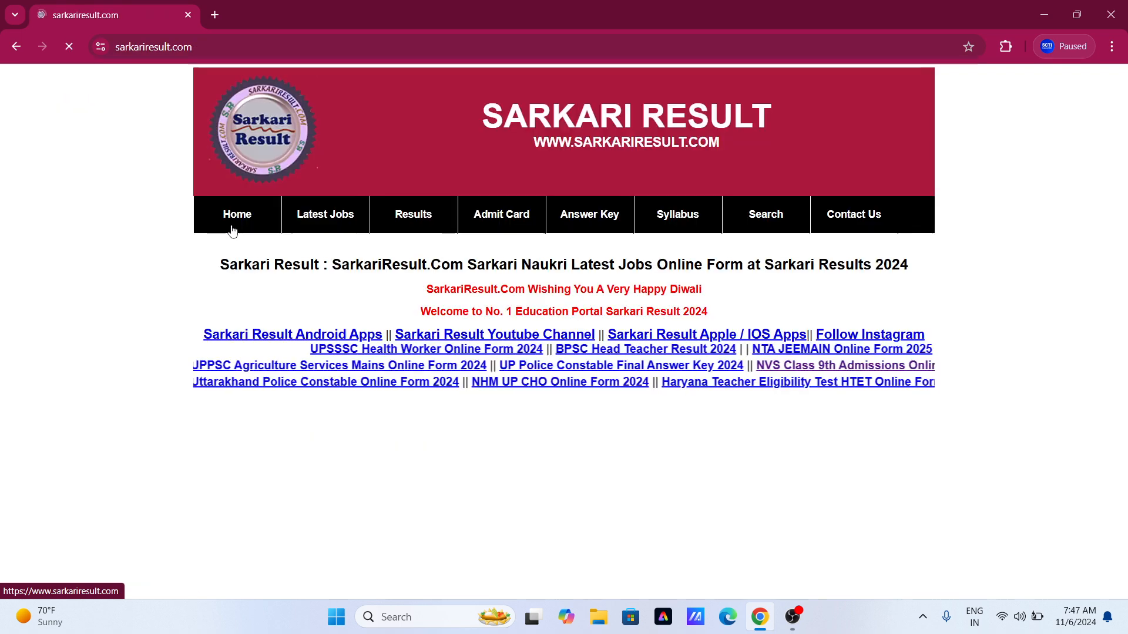
pyautogui.scroll(-2, 599, 313)
pyautogui.scroll(-15, 600, 313)
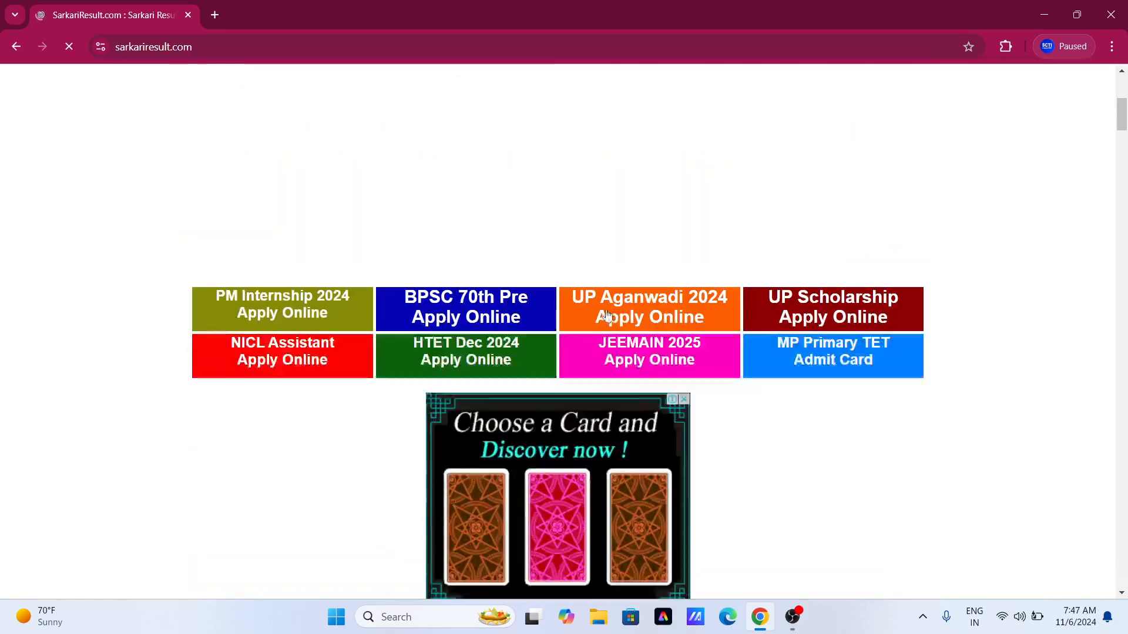
pyautogui.scroll(-13, 705, 328)
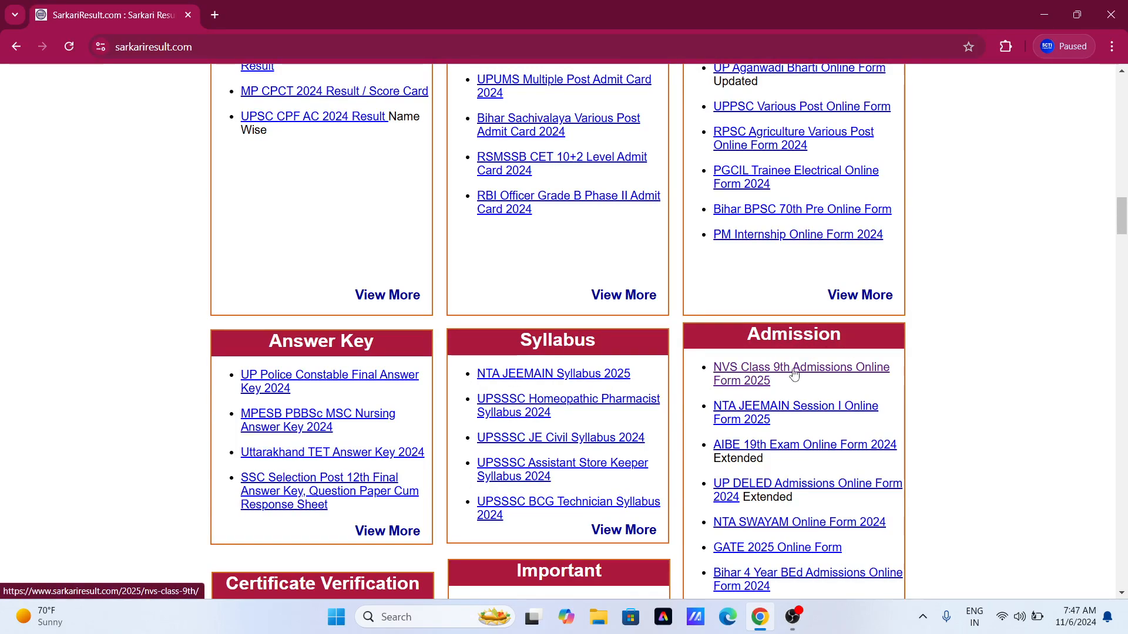
pyautogui.click(760, 373)
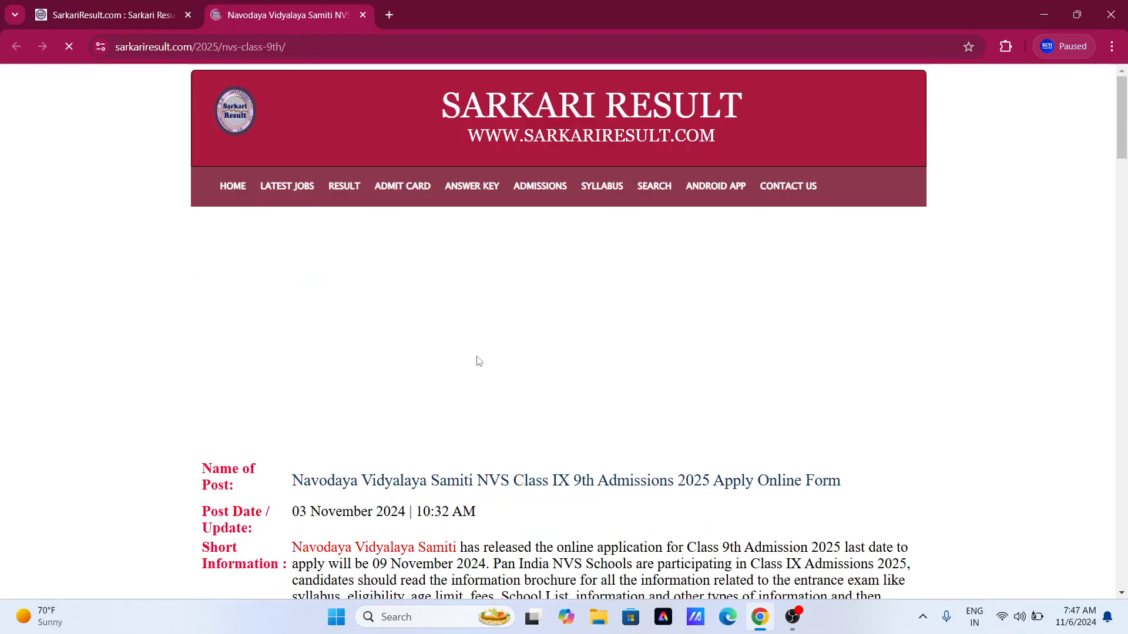
# Open the official NVS apply-online page from the post's Useful Links.
pyautogui.scroll(-6, 513, 359)
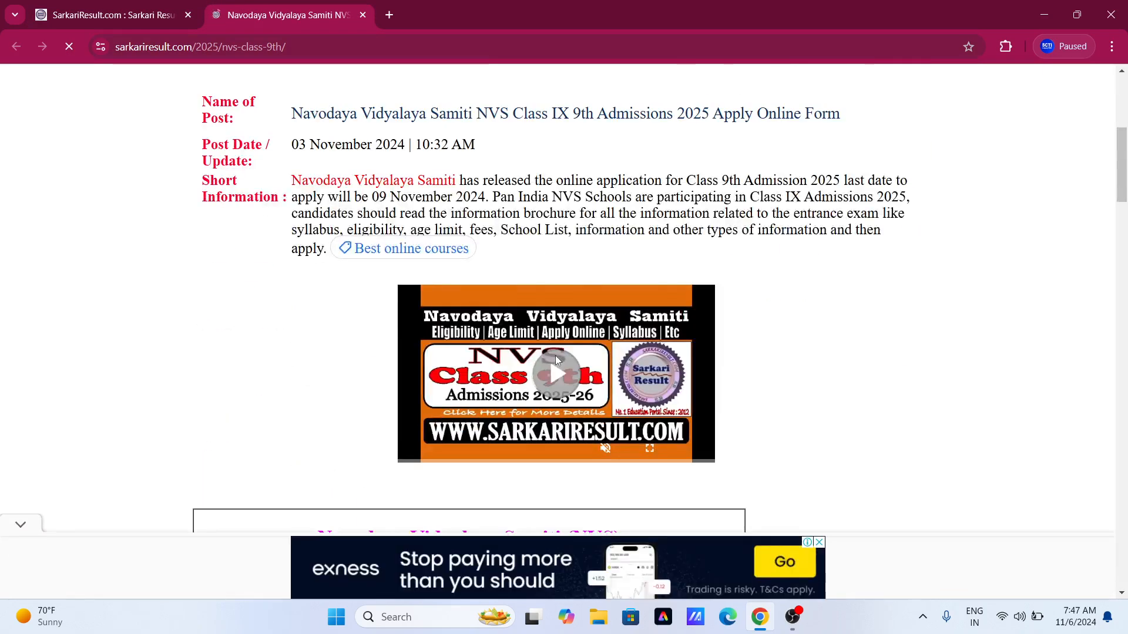
pyautogui.scroll(-8, 555, 355)
pyautogui.scroll(-16, 624, 281)
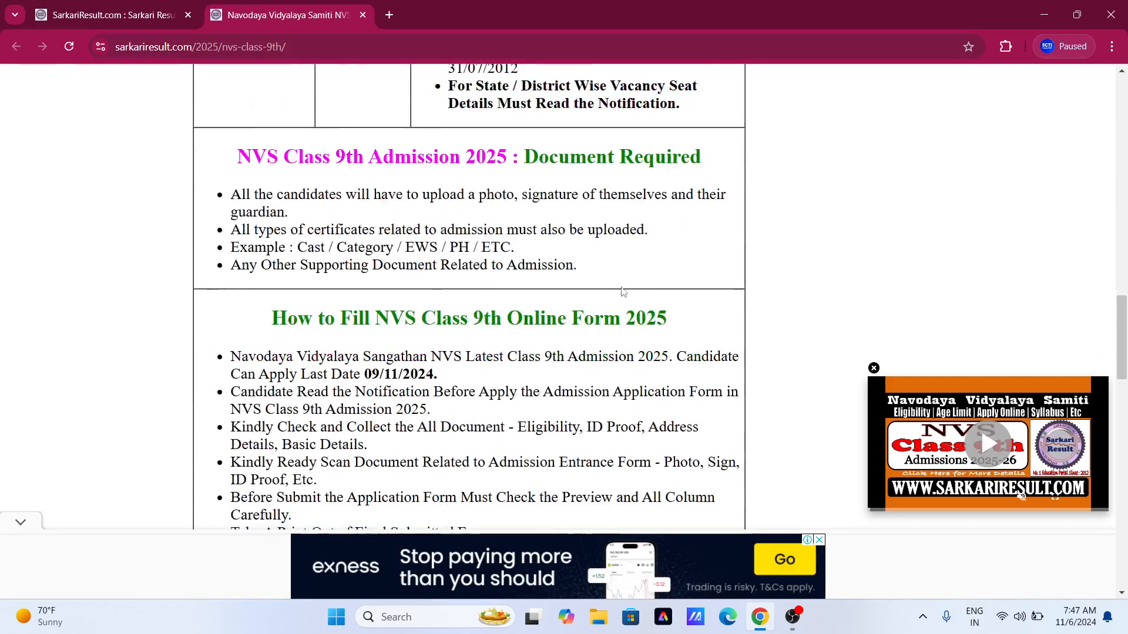
pyautogui.scroll(-2, 611, 305)
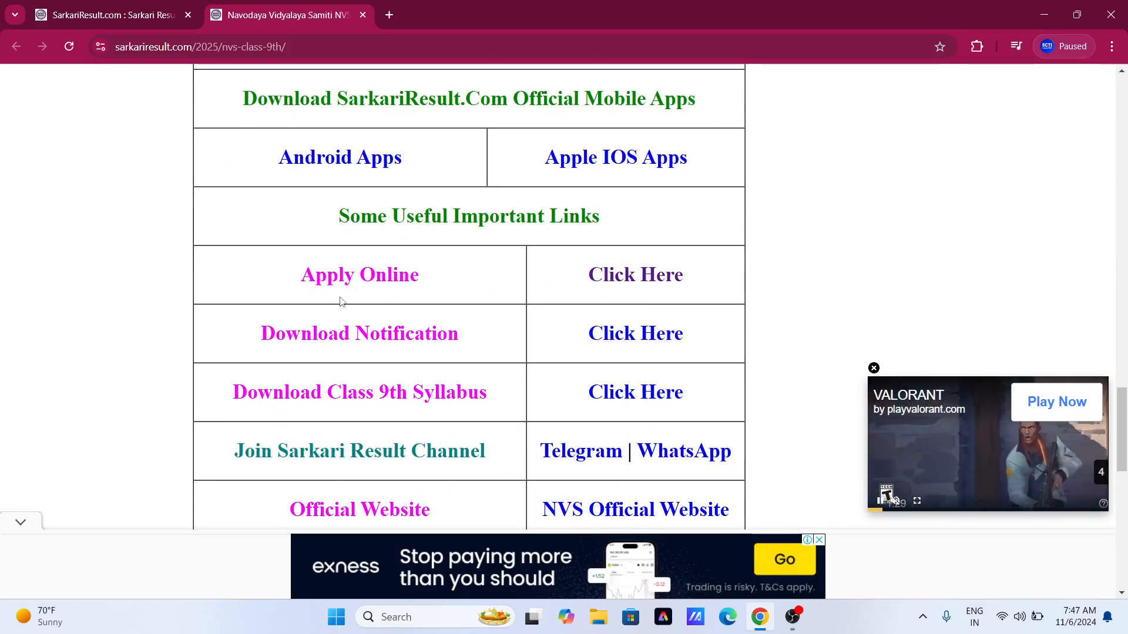
pyautogui.click(623, 278)
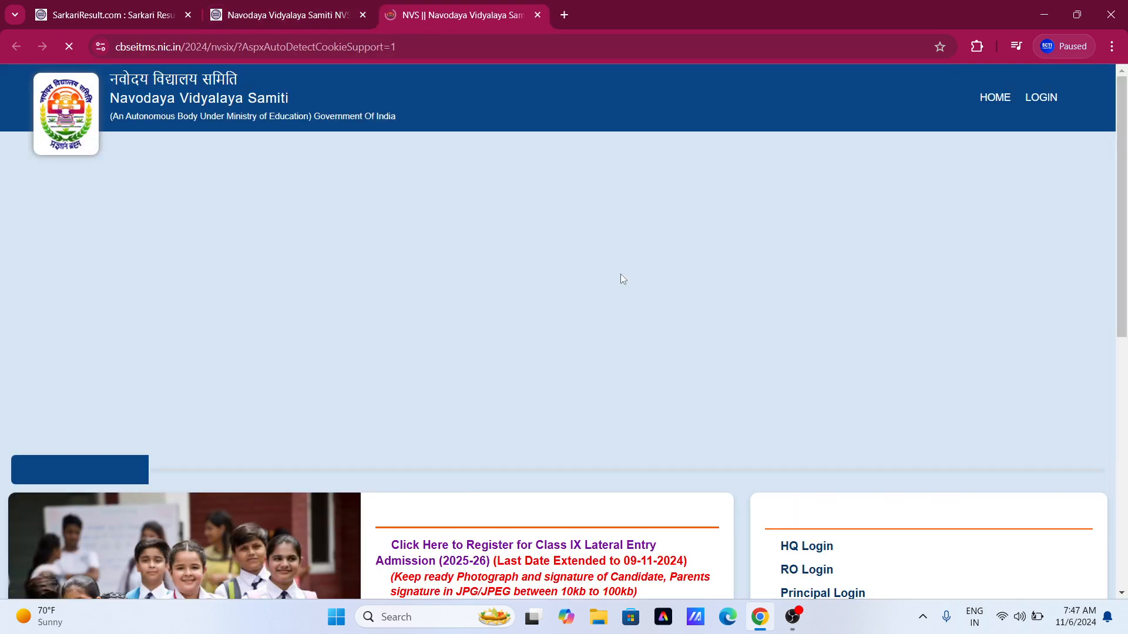
# Highlight the 10kb–100kb photo and signature note, then open the Class IX Lateral Entry registration form.
pyautogui.scroll(-1, 614, 274)
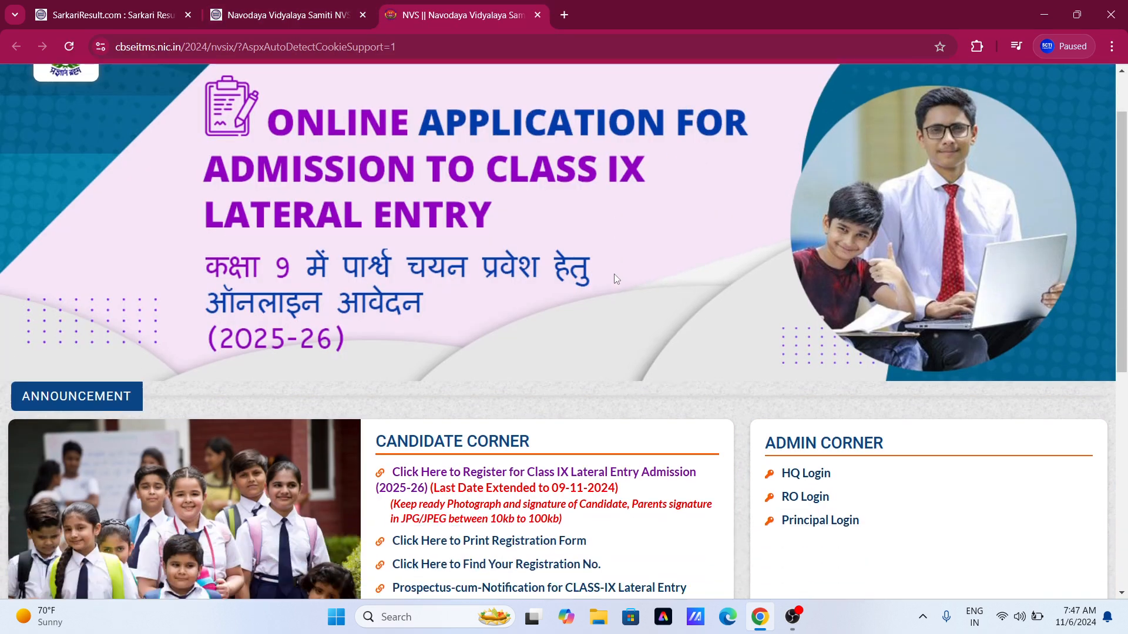
pyautogui.scroll(-2, 609, 258)
pyautogui.scroll(-2, 609, 263)
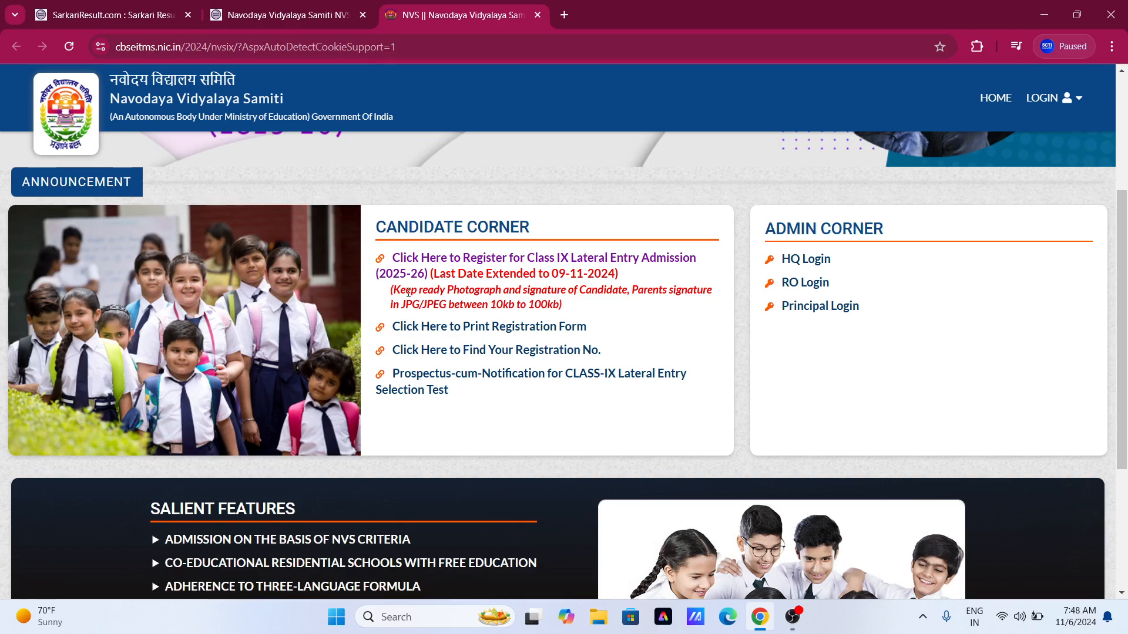
pyautogui.moveTo(449, 289); pyautogui.dragTo(708, 293)
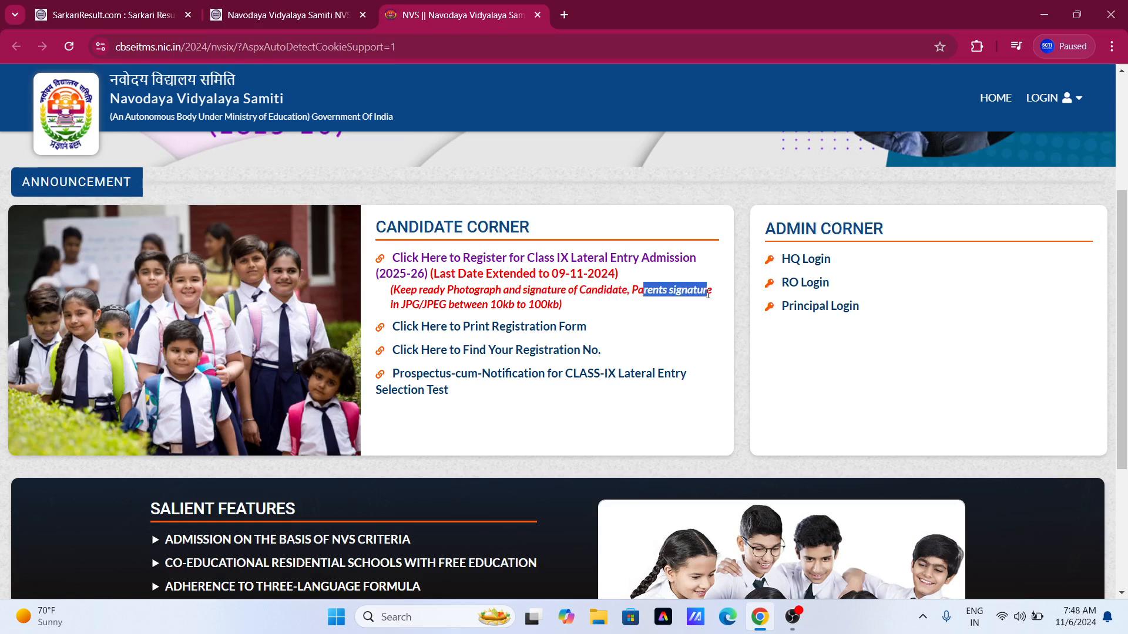
pyautogui.moveTo(394, 306); pyautogui.dragTo(562, 304)
pyautogui.click(493, 308)
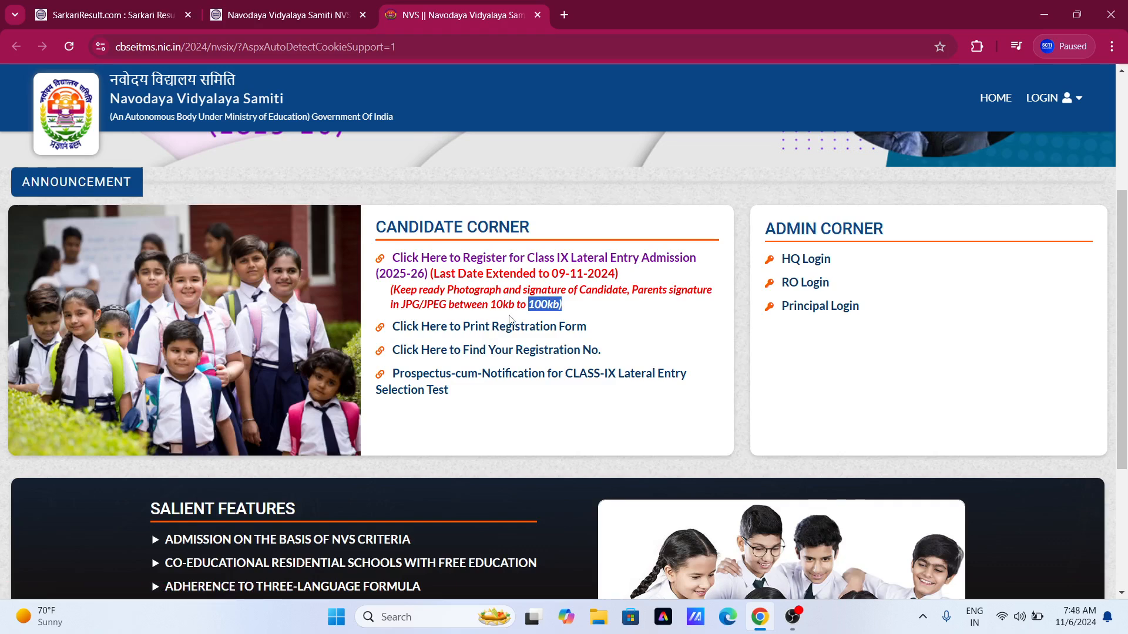
pyautogui.click(569, 292)
pyautogui.moveTo(639, 294); pyautogui.dragTo(706, 292)
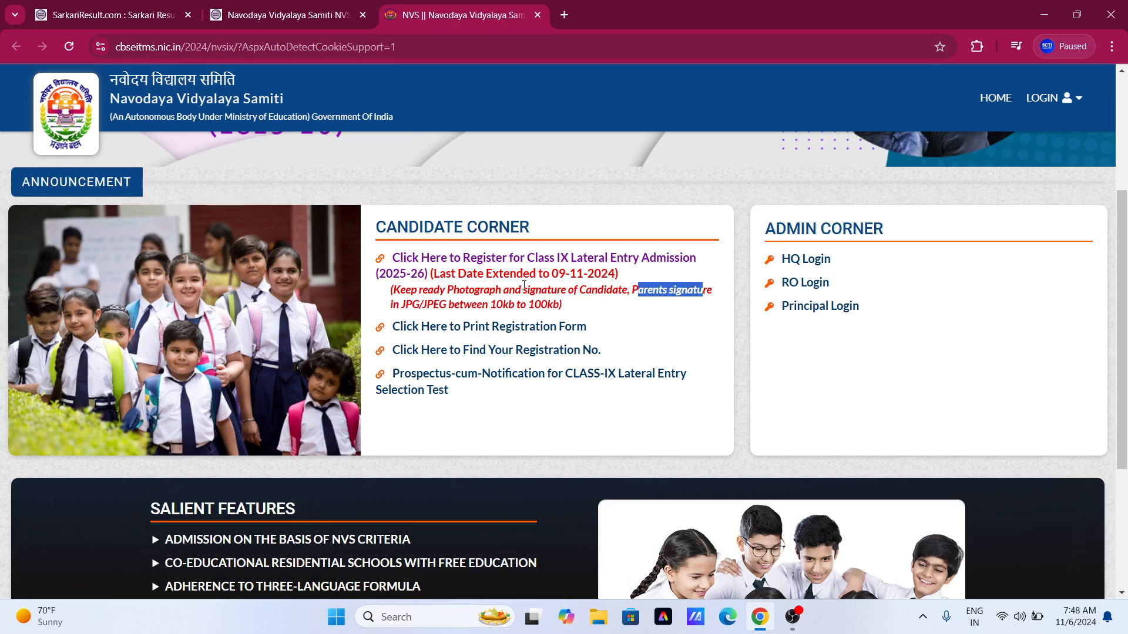
pyautogui.moveTo(453, 292); pyautogui.dragTo(558, 306)
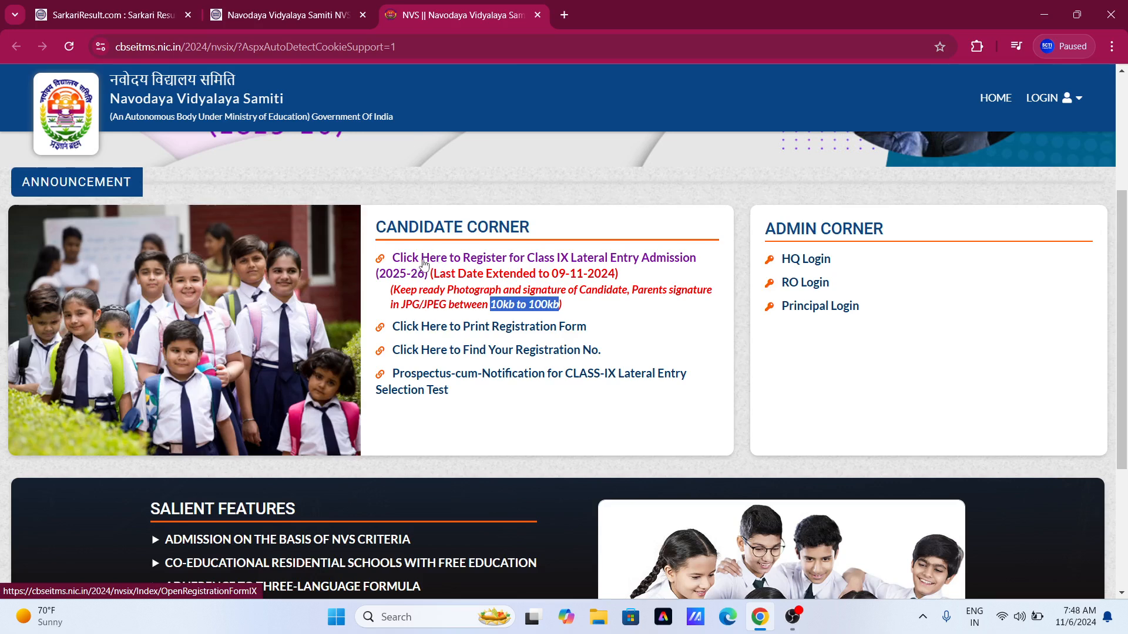
pyautogui.click(510, 263)
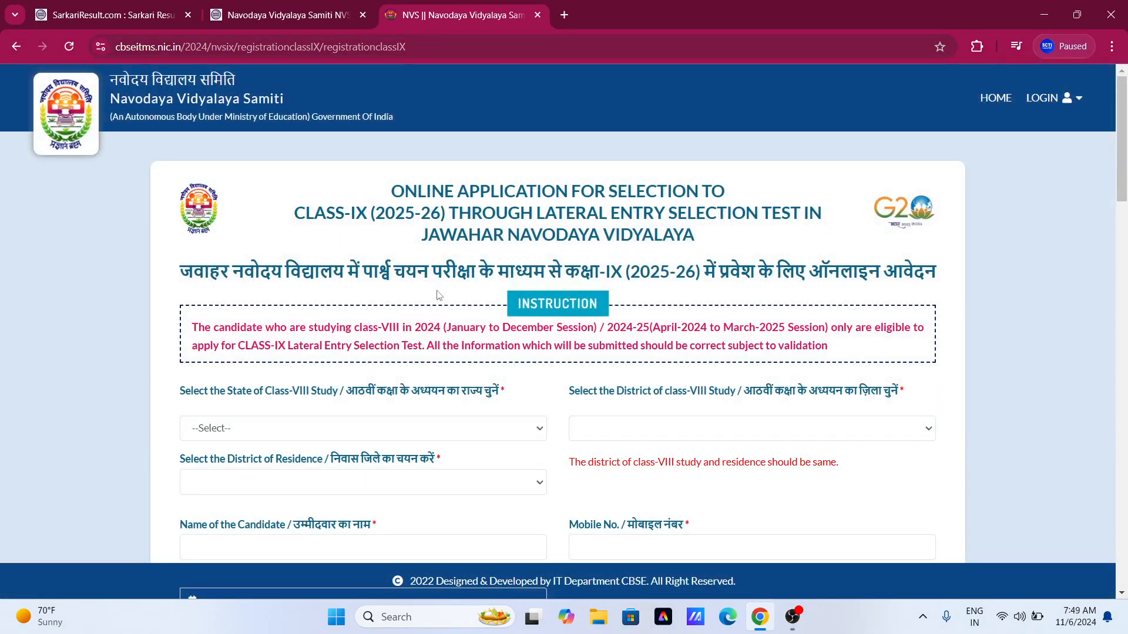
# Select UTTAR PRADESH as the Class-VIII study state.
pyautogui.scroll(-2, 436, 295)
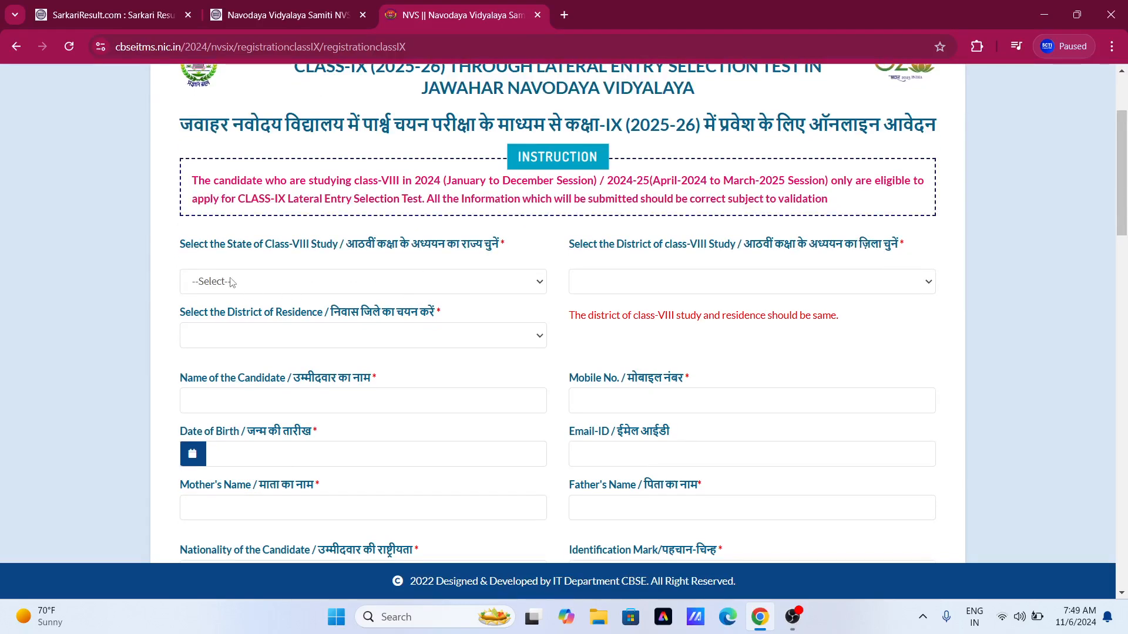
pyautogui.scroll(1, 317, 269)
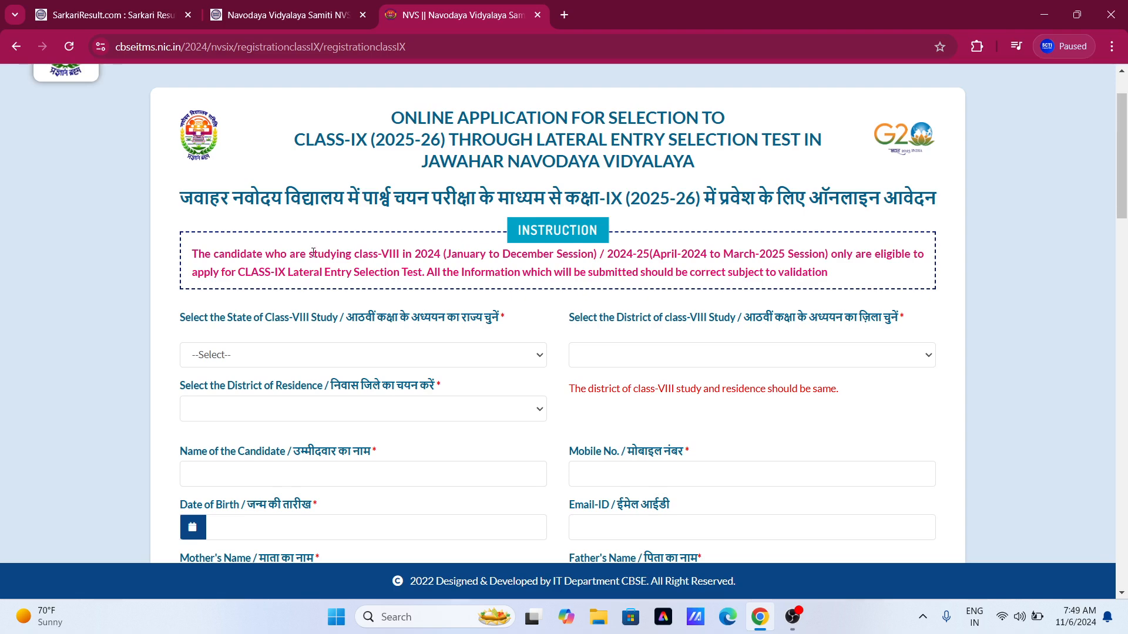
pyautogui.scroll(-1, 349, 237)
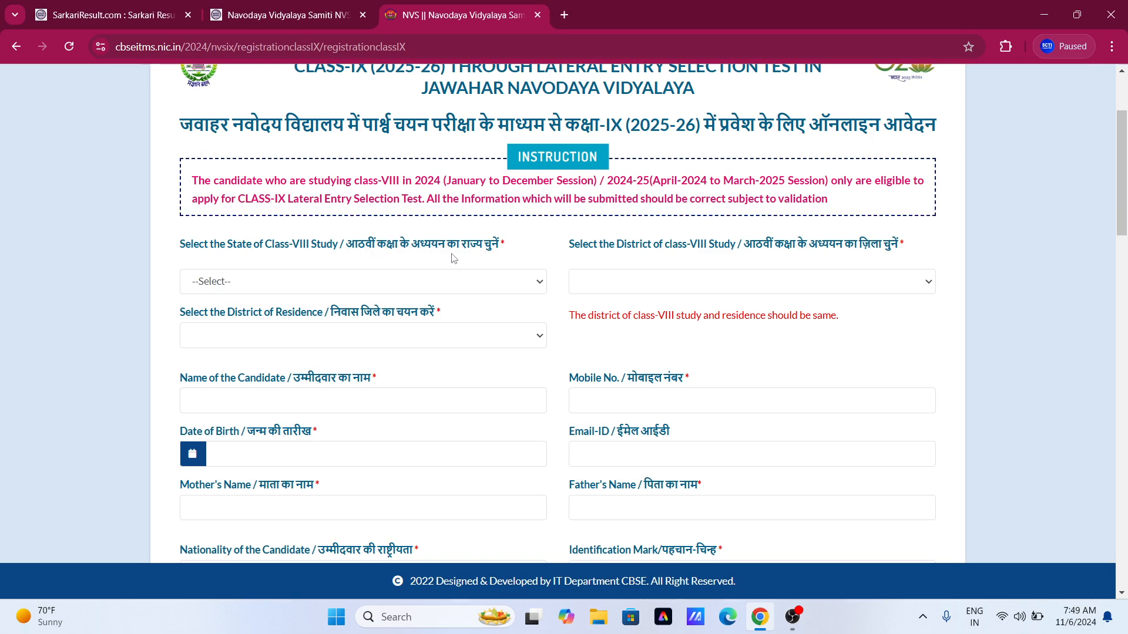
pyautogui.click(213, 283)
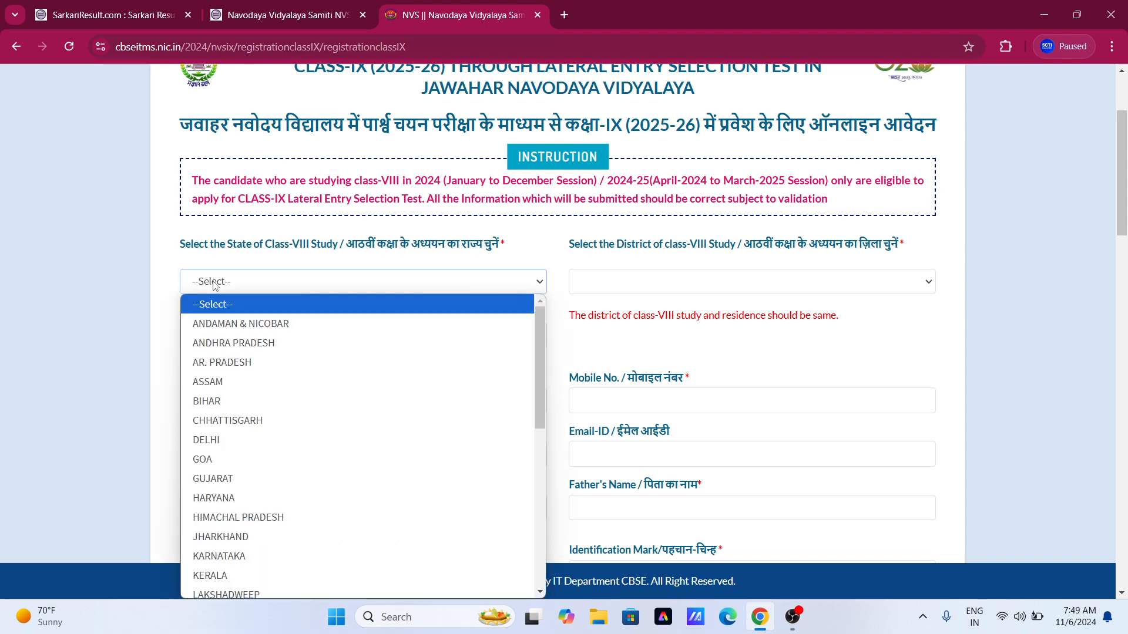
pyautogui.press('u')
pyautogui.press('Down')
pyautogui.press('Down')
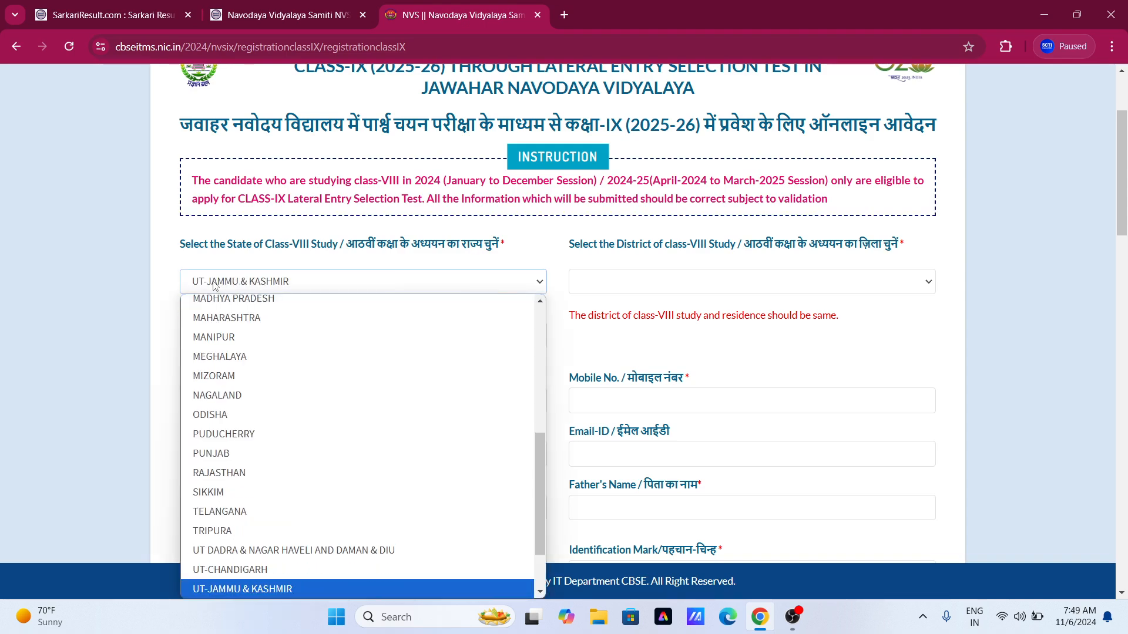
pyautogui.press('Down')
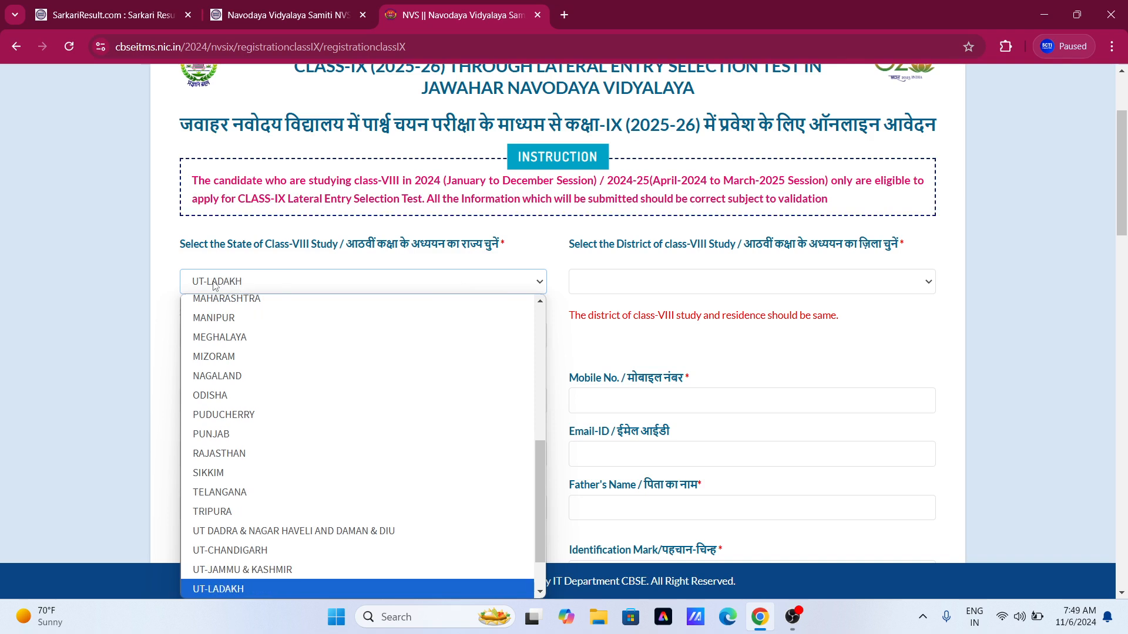
pyautogui.press('Down')
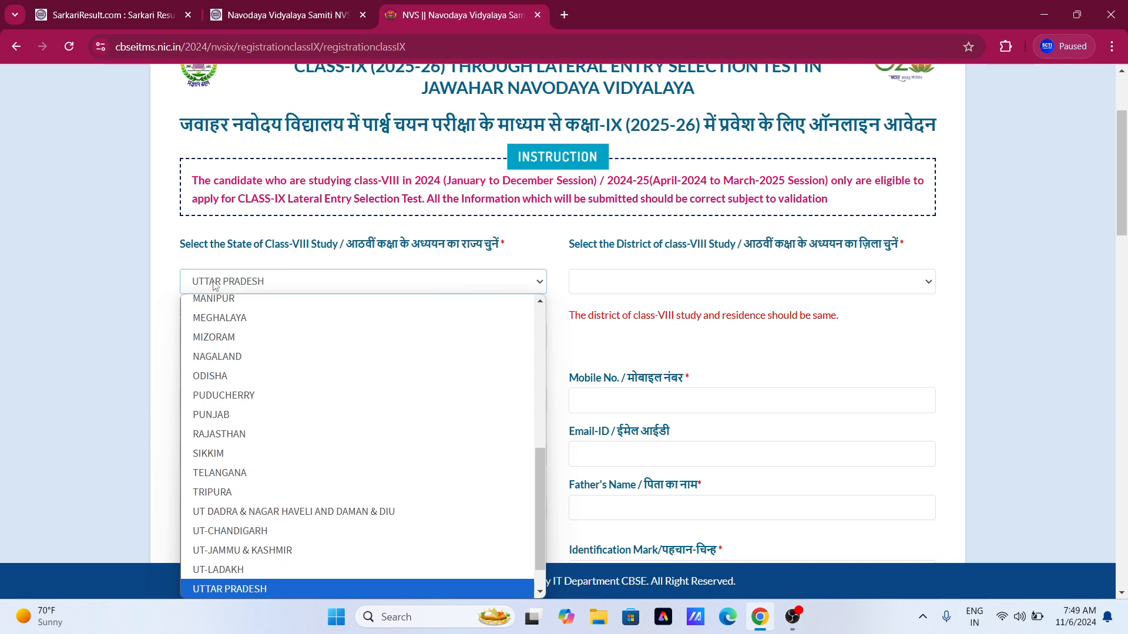
pyautogui.press('Return')
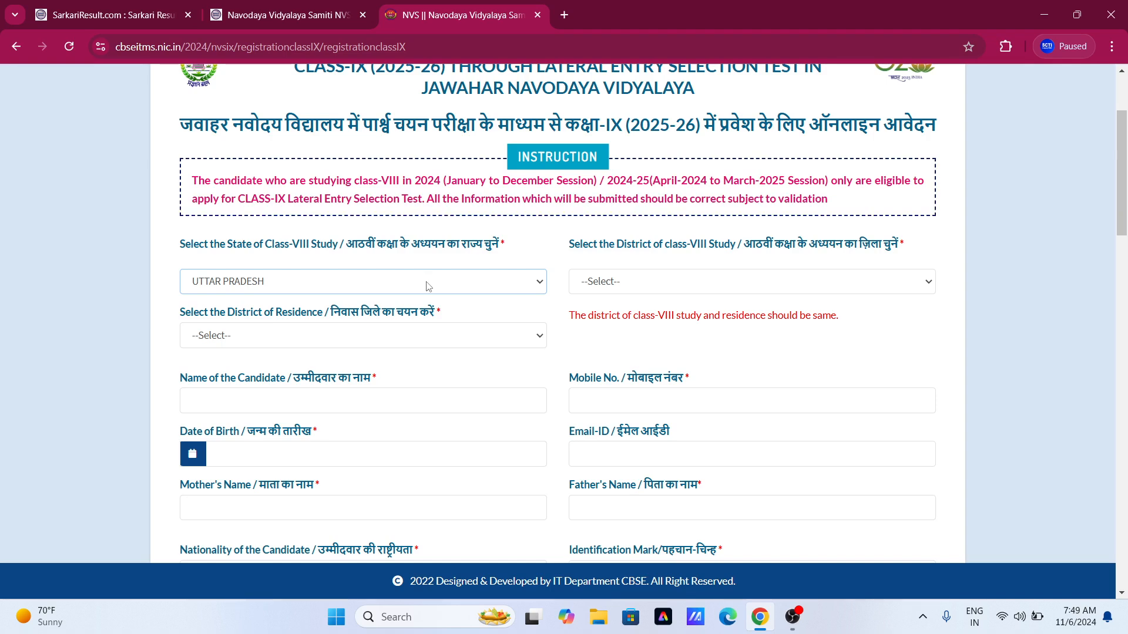
pyautogui.click(427, 285)
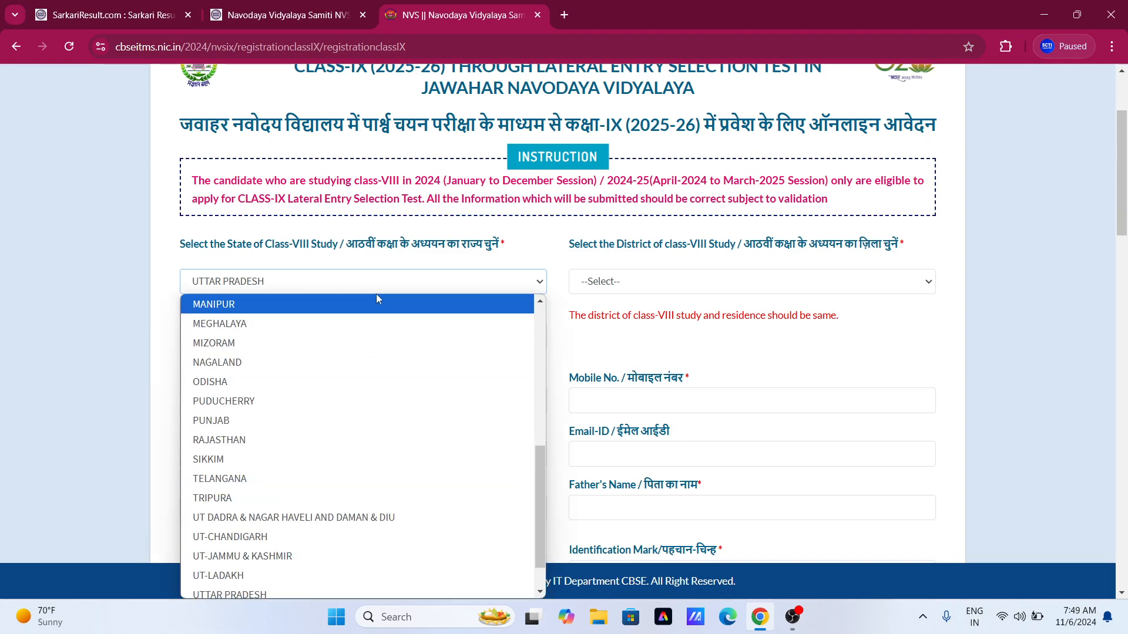
pyautogui.click(404, 285)
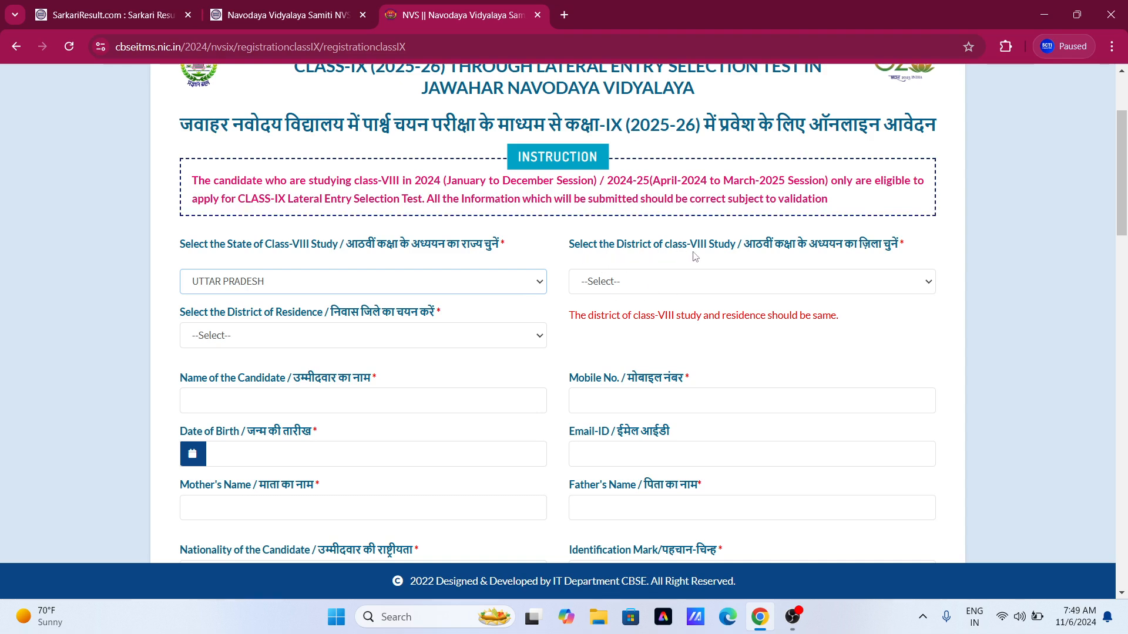
# Choose PRATAPGARH as the Class-VIII study district.
pyautogui.click(625, 284)
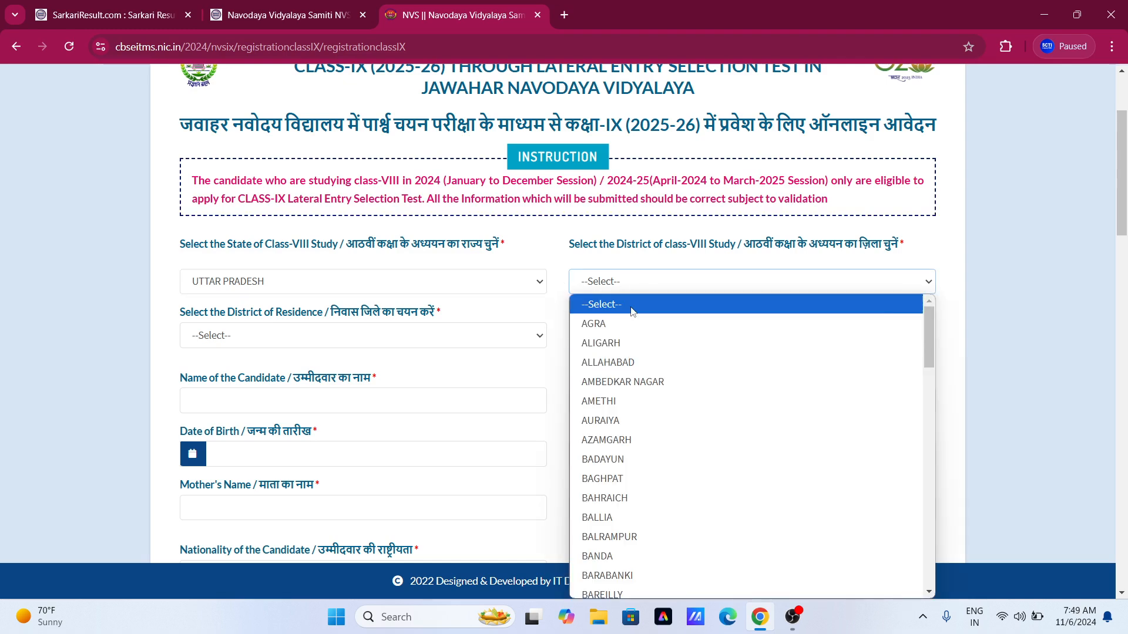
pyautogui.click(595, 286)
pyautogui.click(594, 286)
pyautogui.click(594, 286)
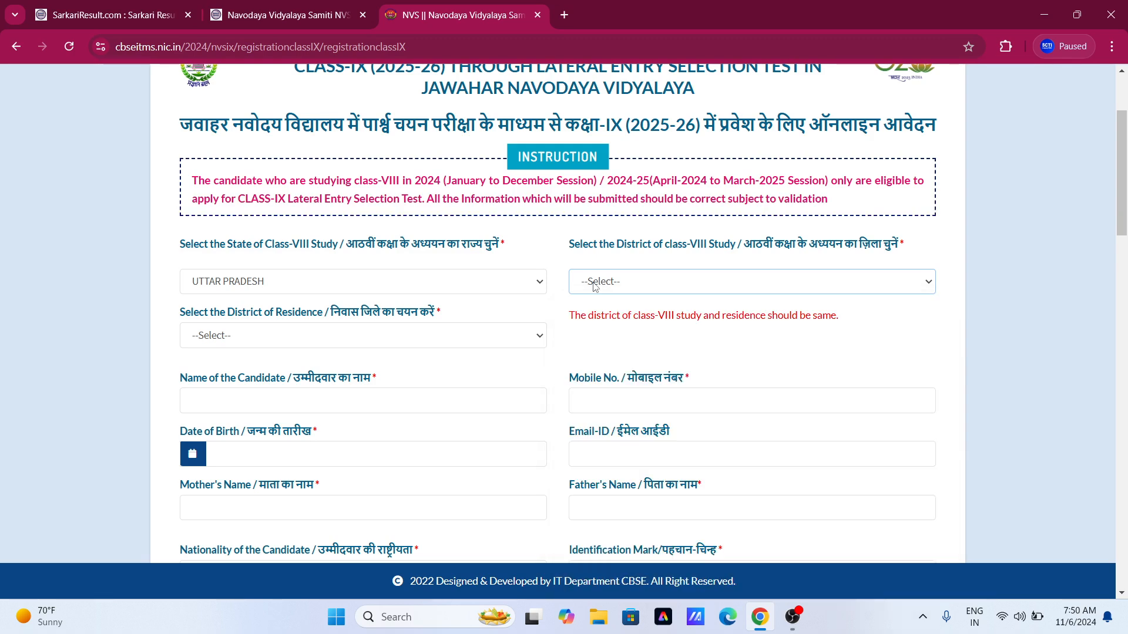
pyautogui.click(594, 286)
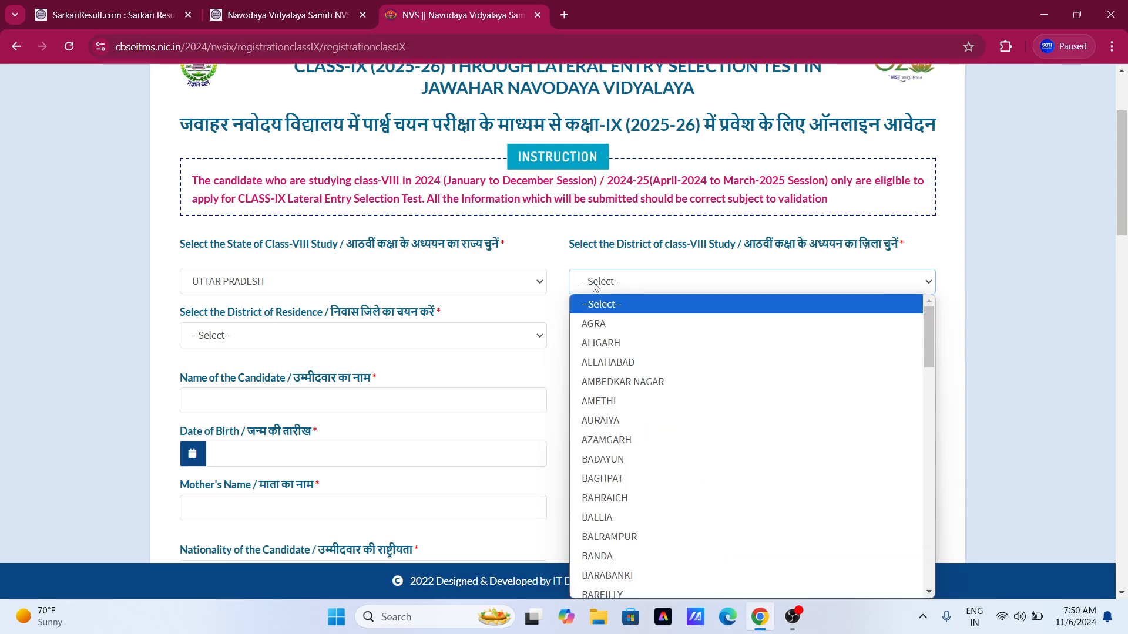
pyautogui.write('pr')
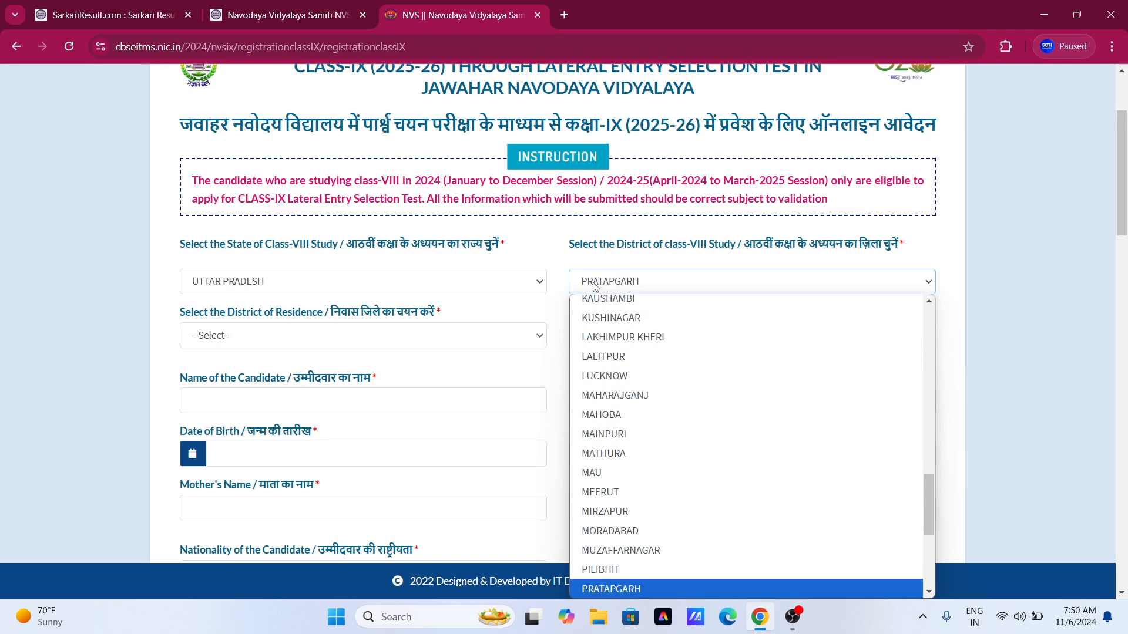
pyautogui.scroll(-1, 594, 286)
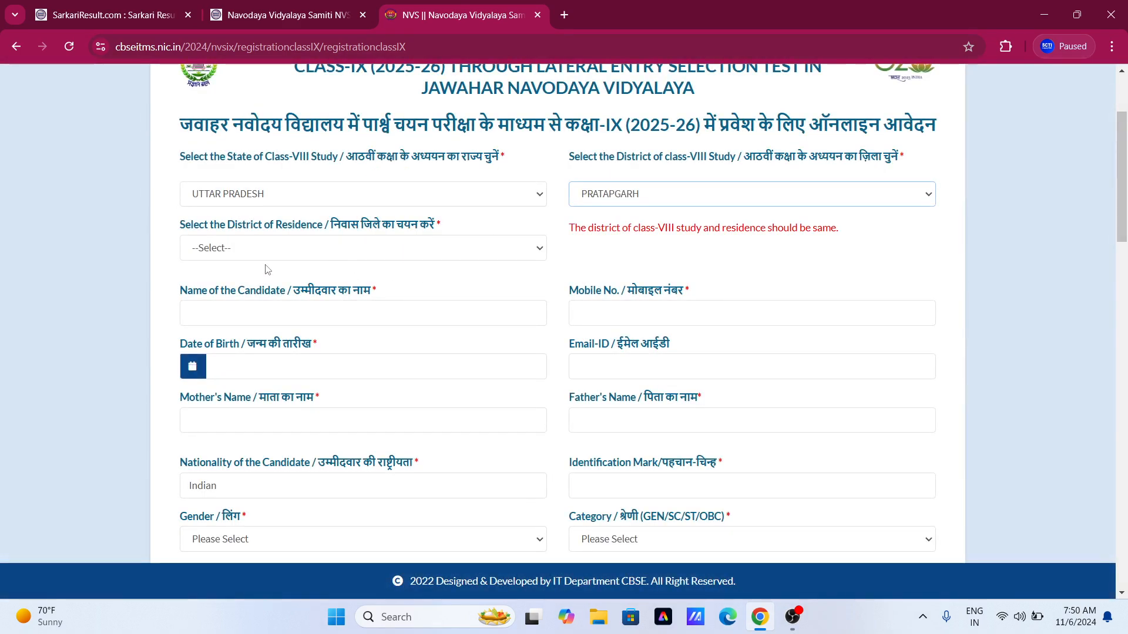
# Set the District of Residence to PRATAPGARH.
pyautogui.click(229, 272)
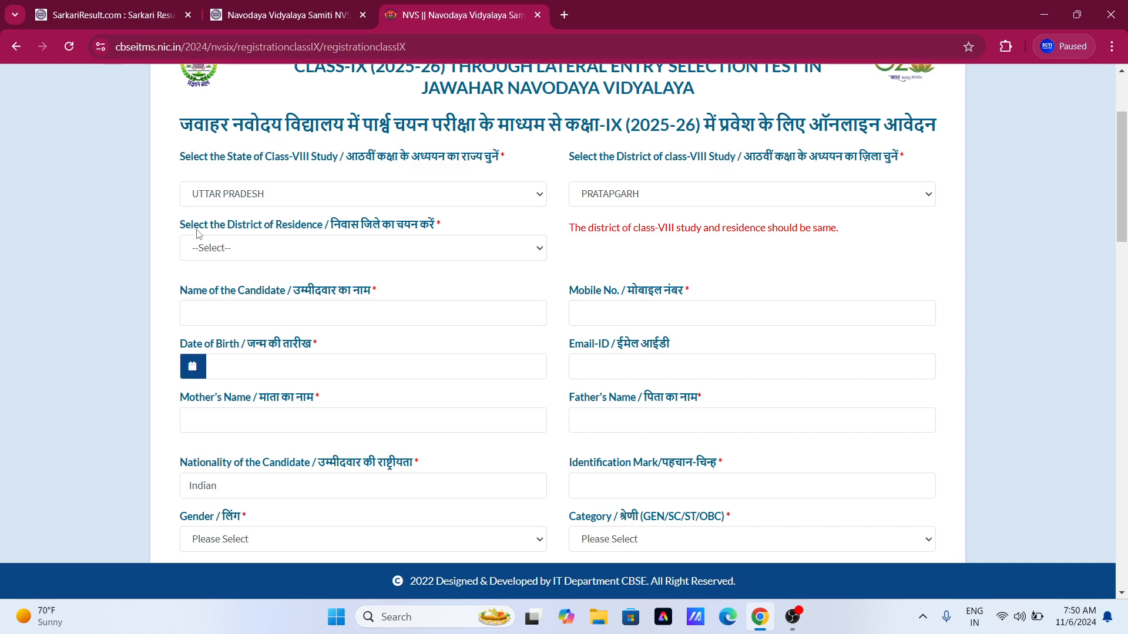
pyautogui.click(302, 256)
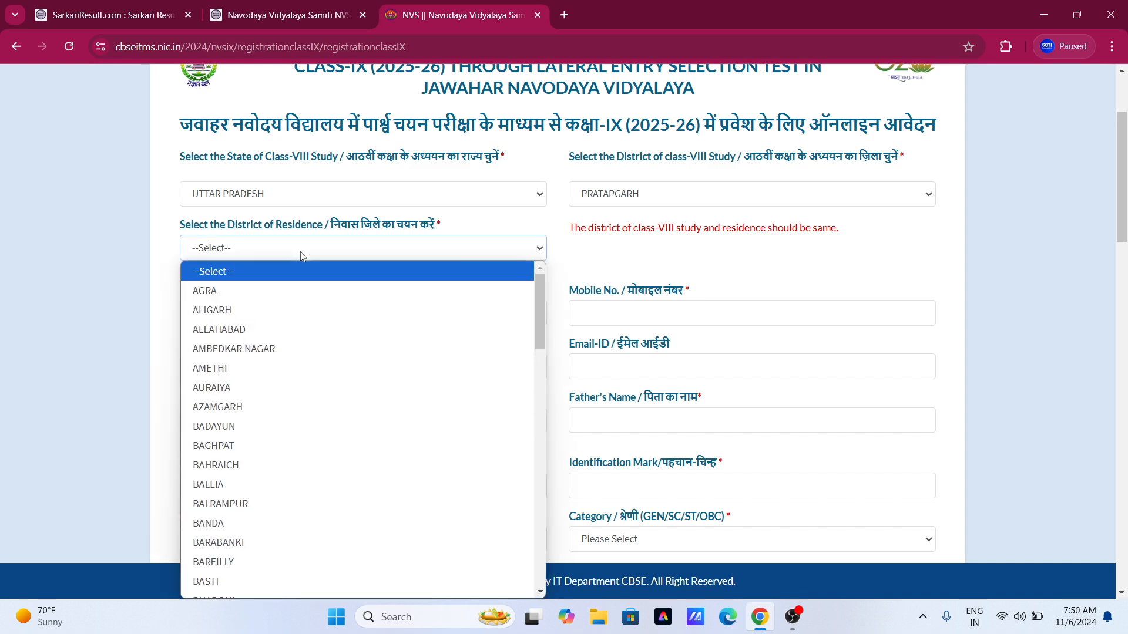
pyautogui.write('pr')
pyautogui.press('Return')
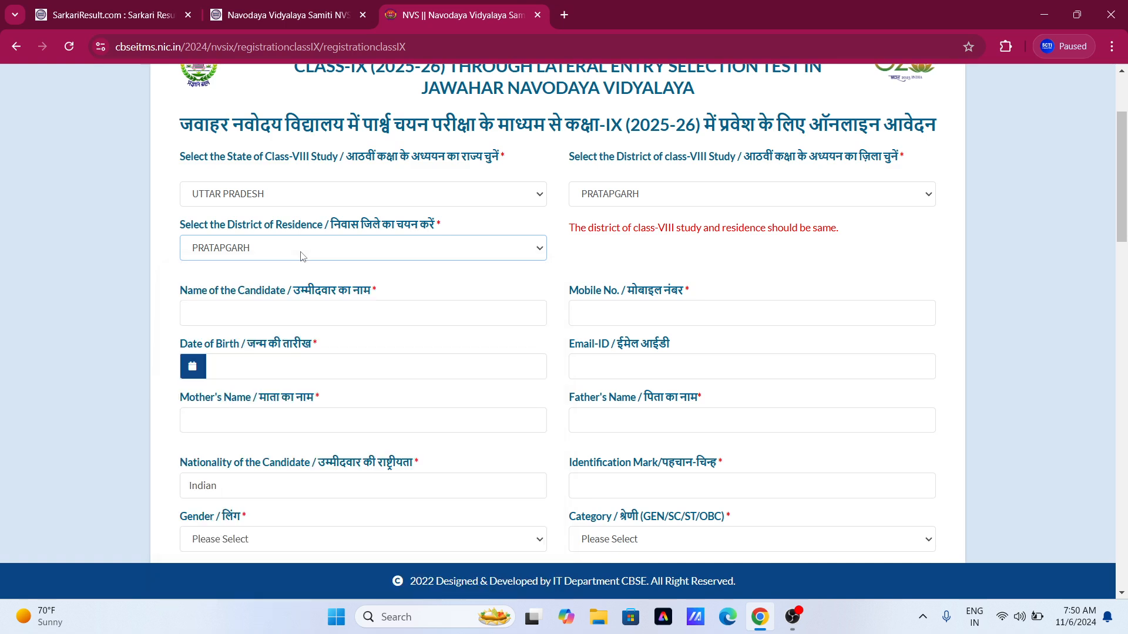
pyautogui.click(371, 285)
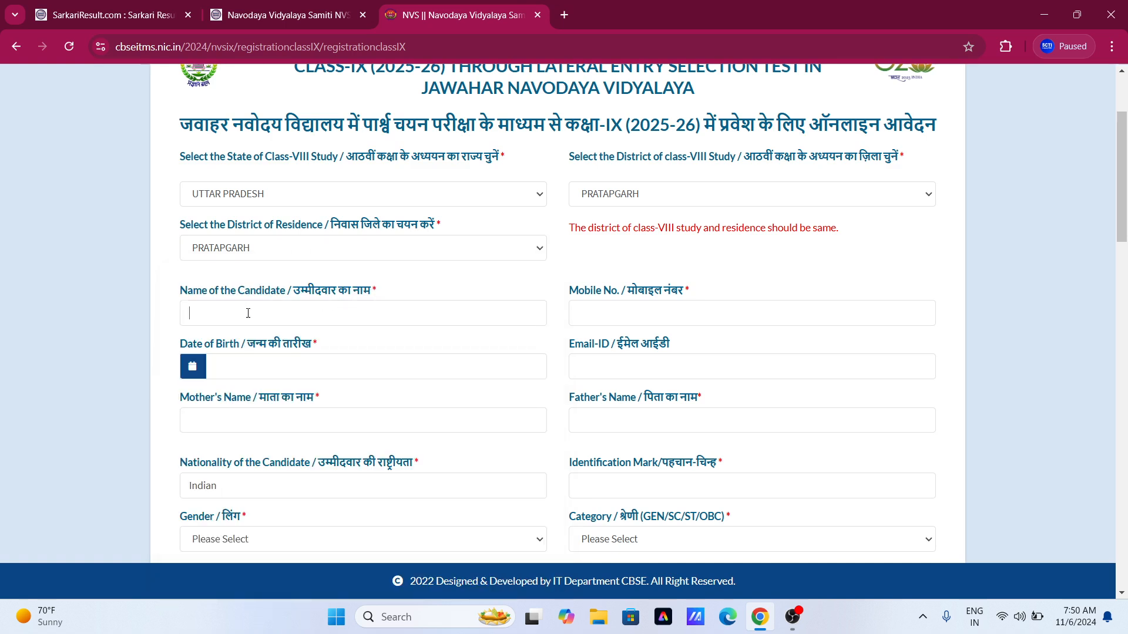
# Enter the candidate's name and mobile number, correcting typos in both.
pyautogui.click(248, 313)
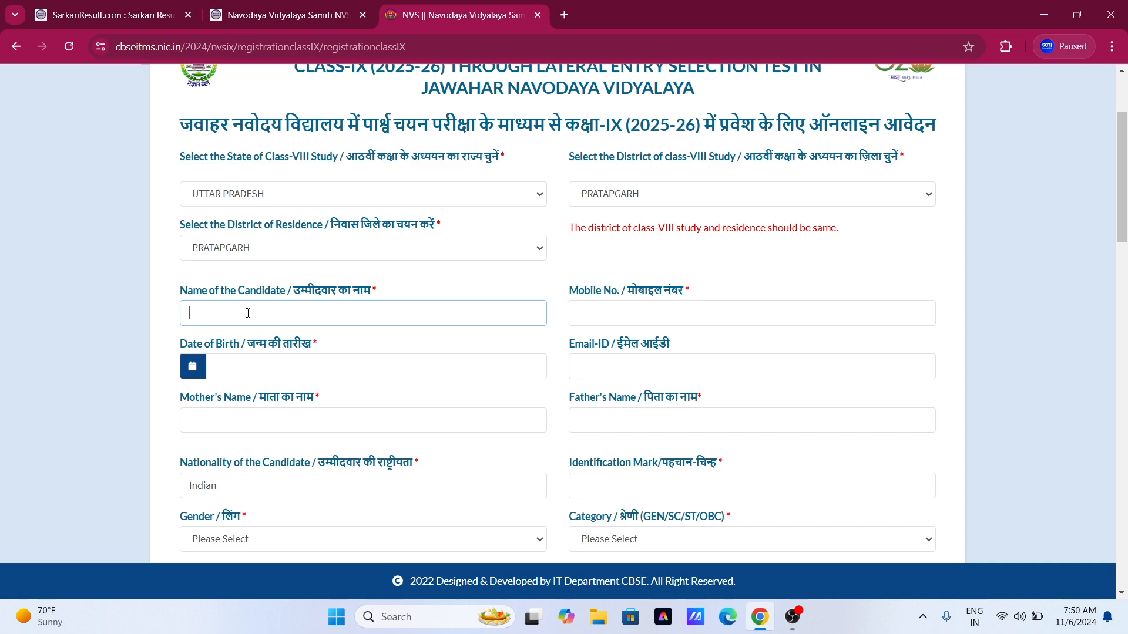
pyautogui.click(602, 312)
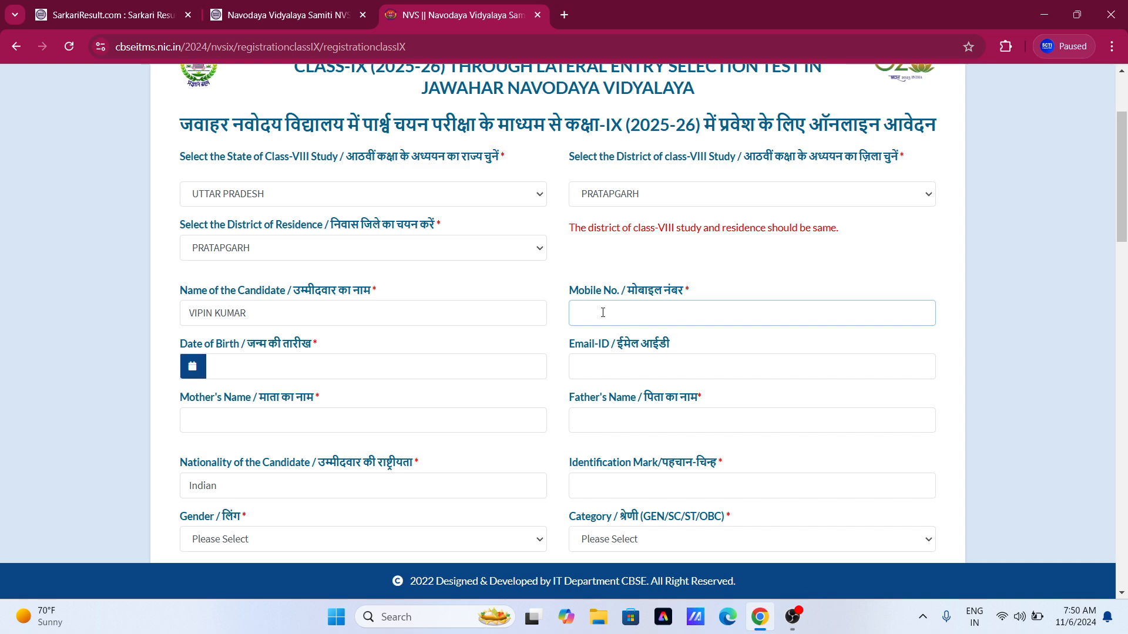
pyautogui.click(433, 350)
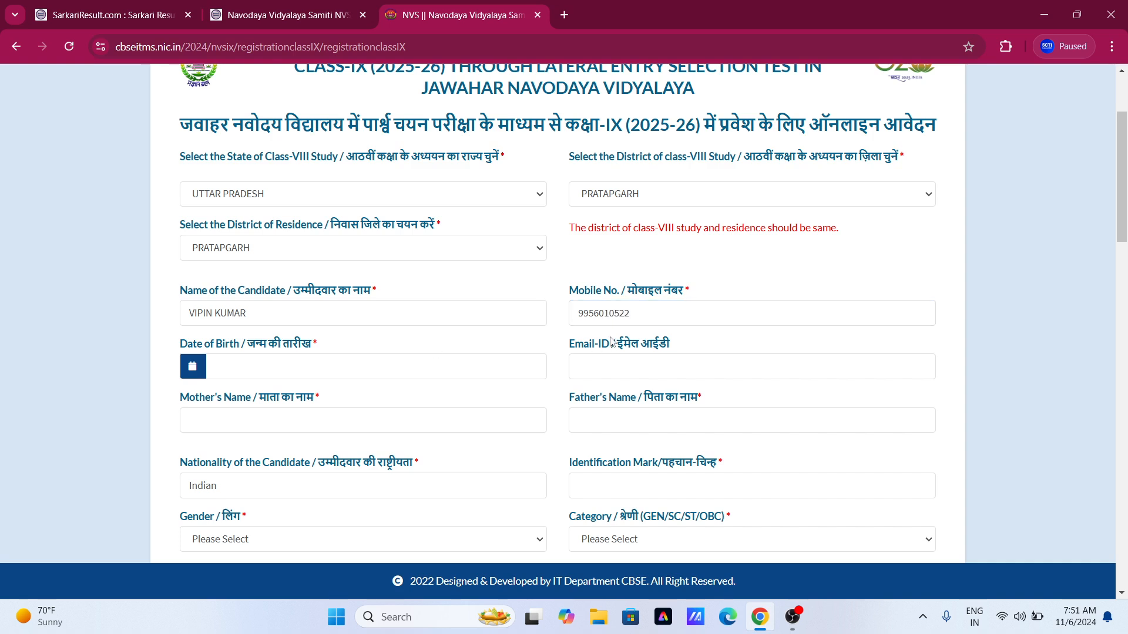
pyautogui.click(588, 314)
pyautogui.press('BackSpace')
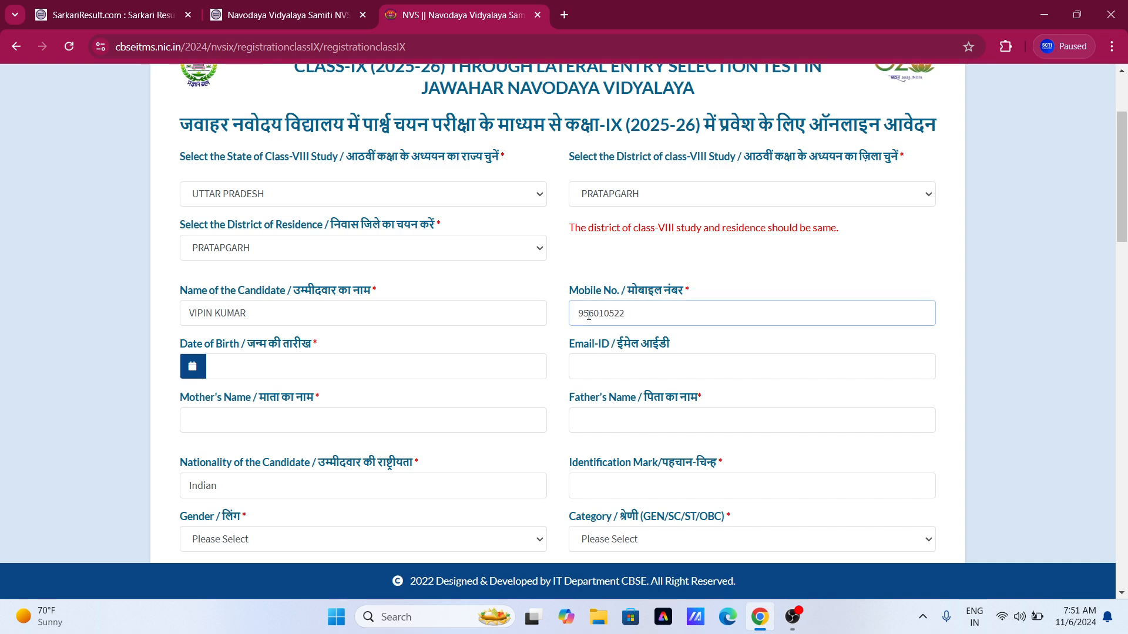
pyautogui.press('Left')
pyautogui.write('0')
pyautogui.click(287, 374)
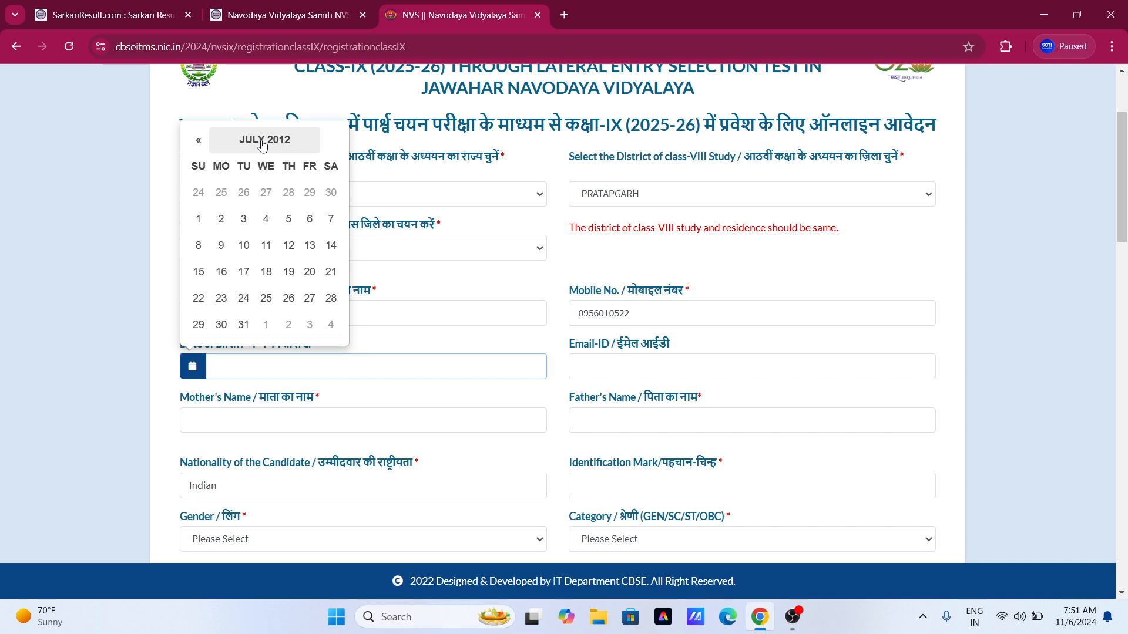
pyautogui.click(265, 219)
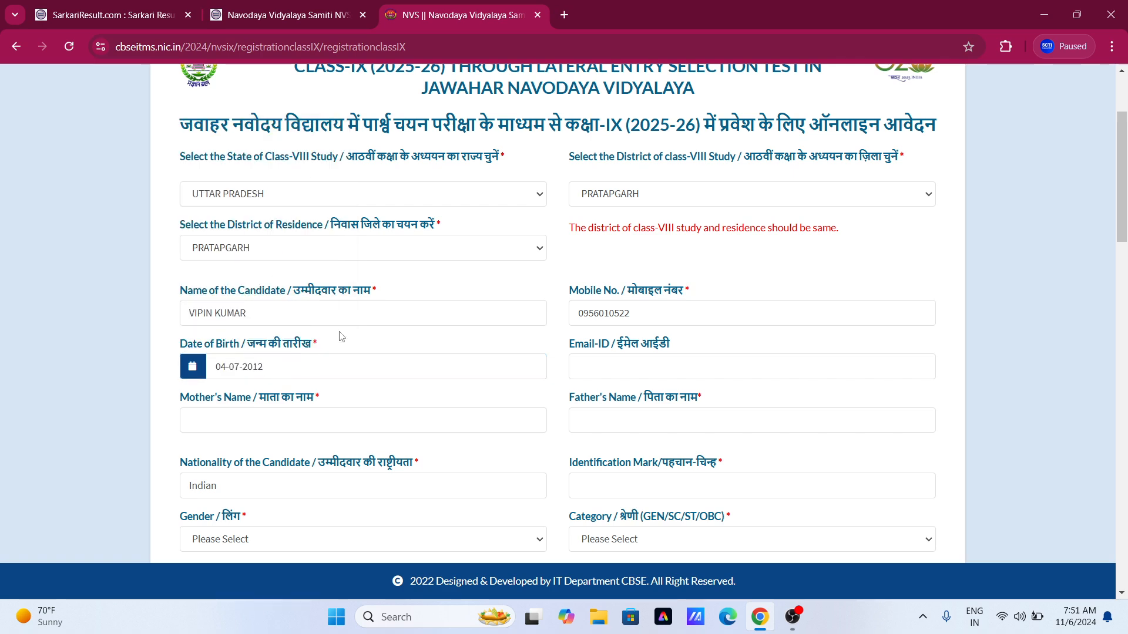
pyautogui.scroll(-3, 339, 335)
pyautogui.scroll(1, 346, 259)
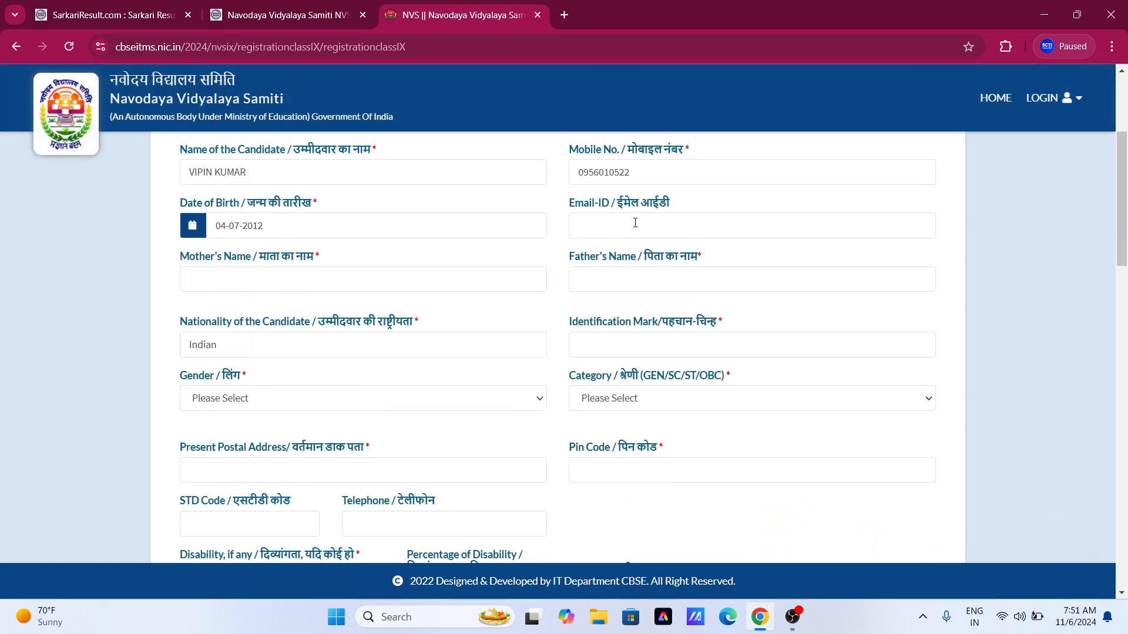
# Fill in the e-mail address and the mother's and father's names.
pyautogui.click(612, 218)
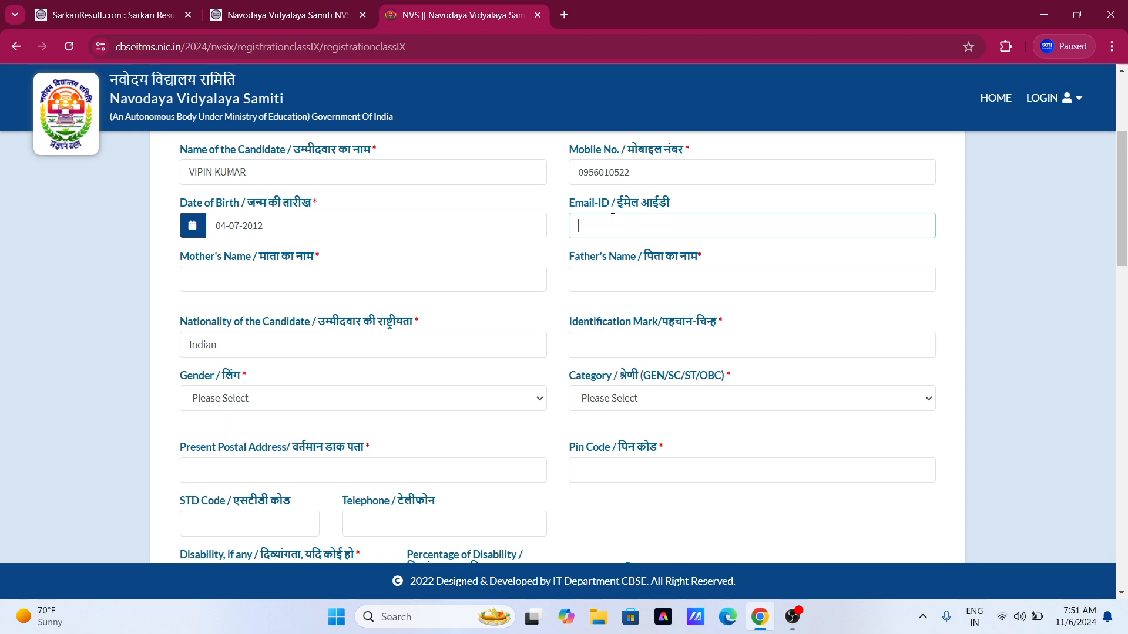
pyautogui.click(294, 285)
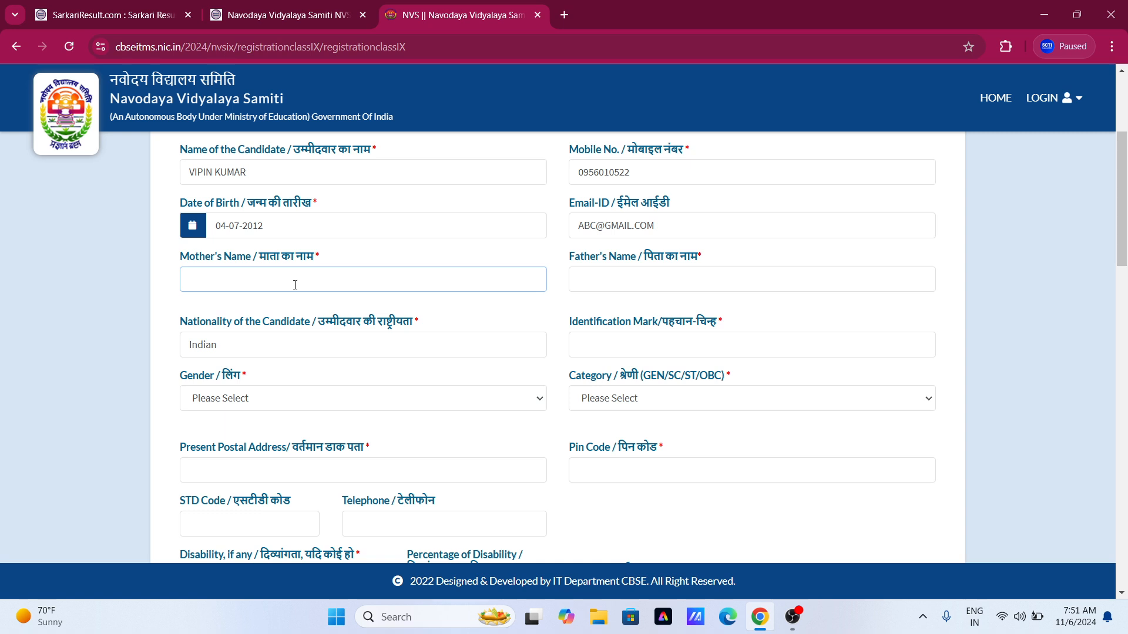
pyautogui.click(618, 272)
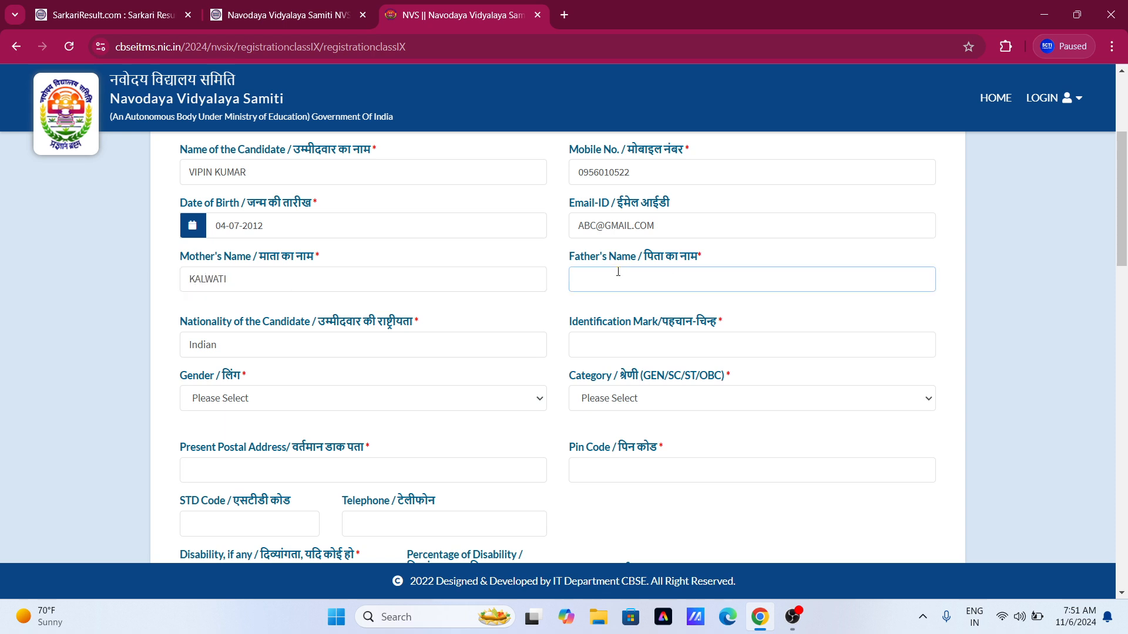
# Enter the identification mark 'A MARK OF MOLE ON NOSE'.
pyautogui.scroll(-1, 376, 265)
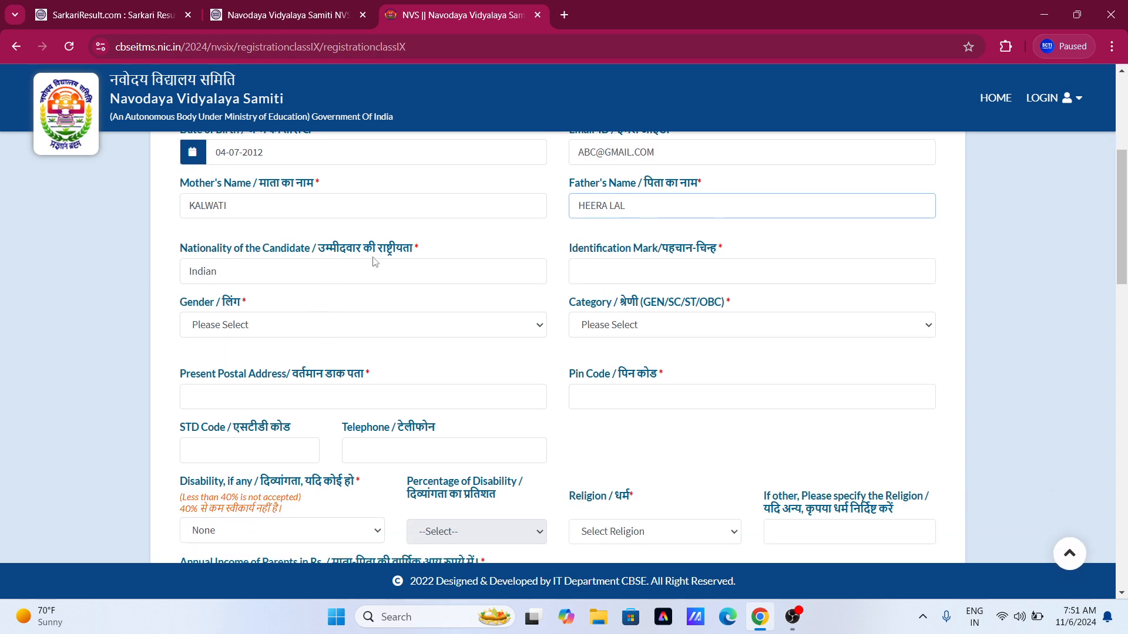
pyautogui.click(275, 275)
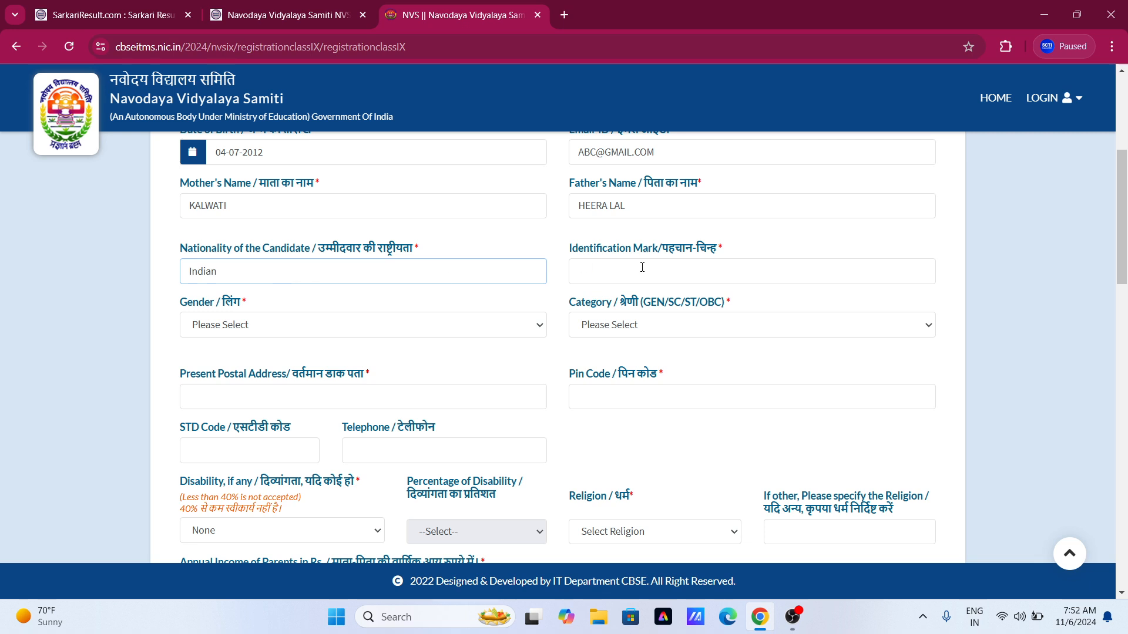
pyautogui.click(622, 274)
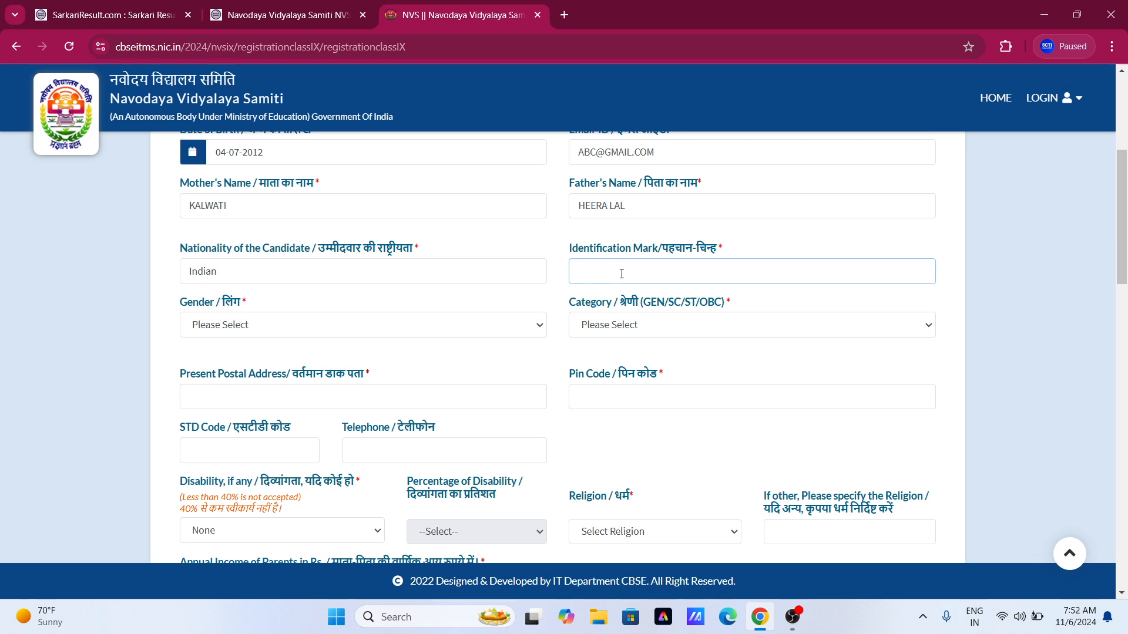
pyautogui.write('A MARK OF MOLE ON NOSE')
pyautogui.click(462, 302)
pyautogui.scroll(-1, 219, 317)
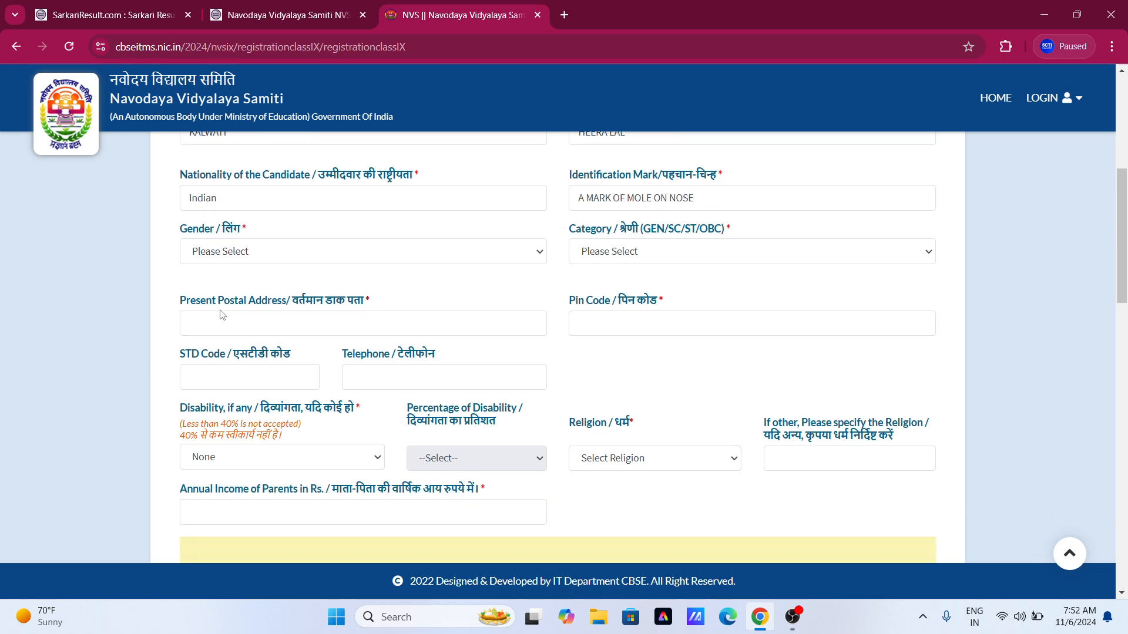
# Set gender to Male and category to OBC.
pyautogui.click(209, 252)
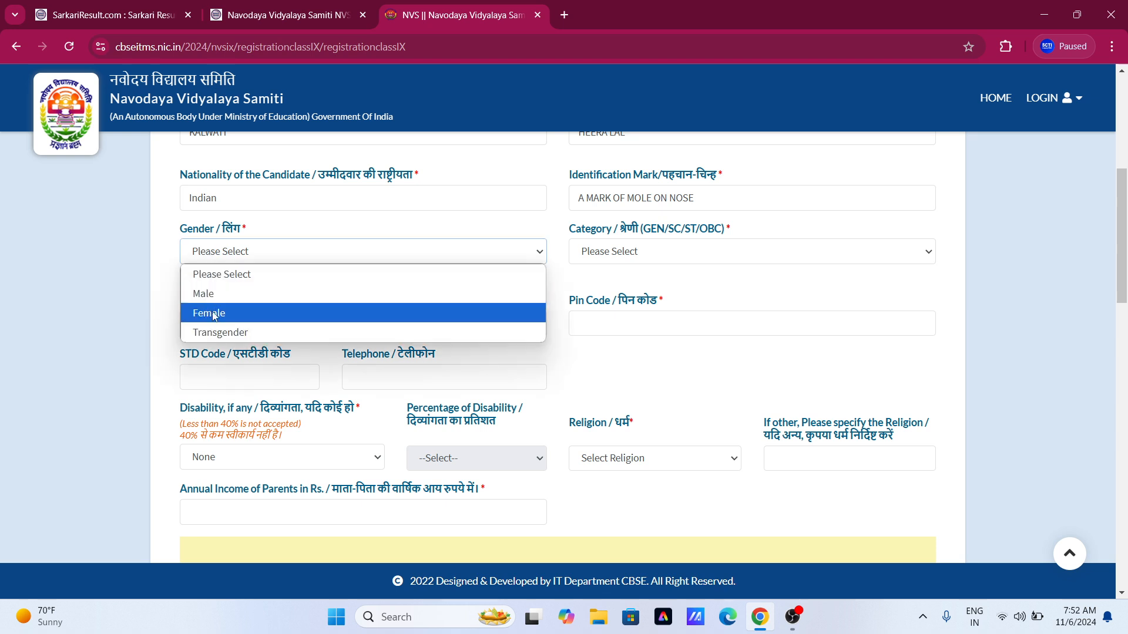
pyautogui.click(205, 295)
pyautogui.click(308, 285)
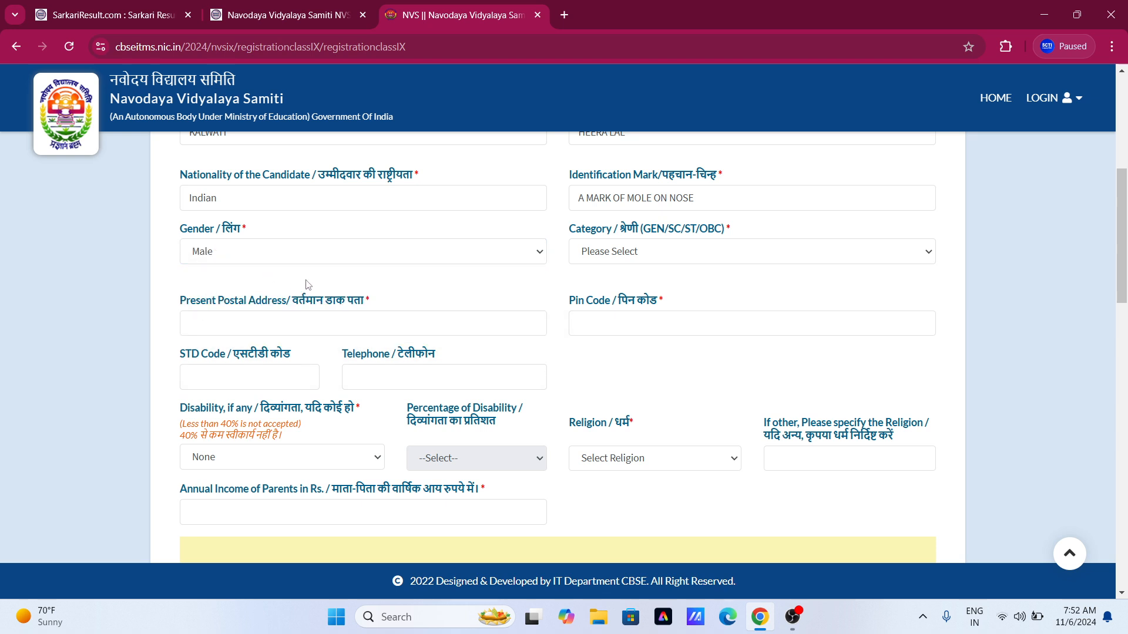
pyautogui.click(613, 257)
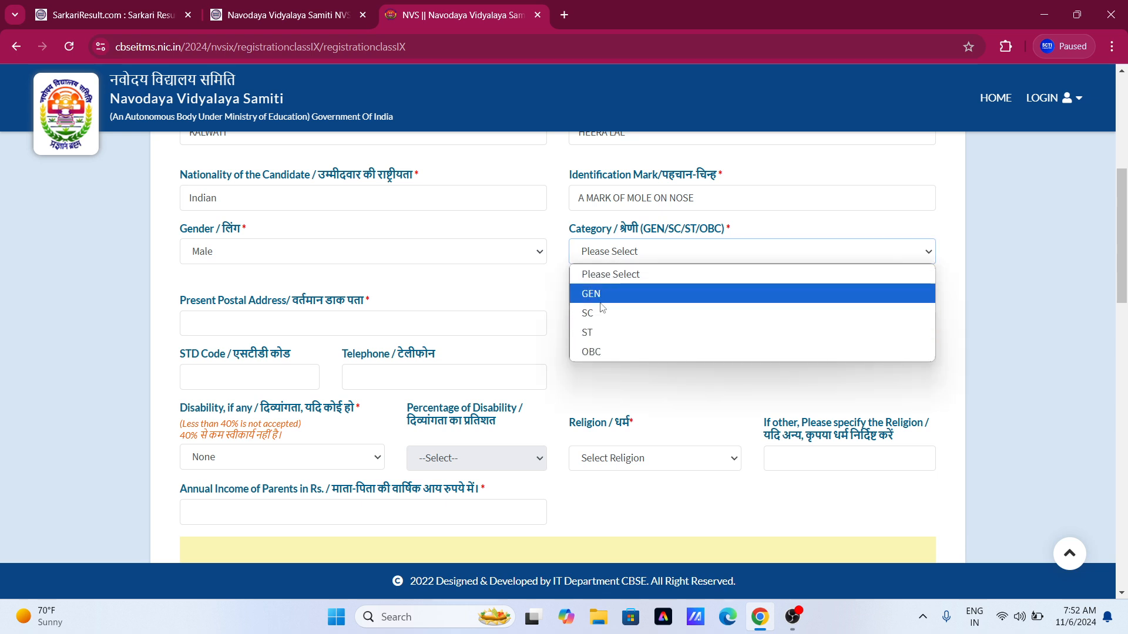
pyautogui.click(607, 350)
# Enter the present postal address and its pin code.
pyautogui.scroll(-1, 382, 285)
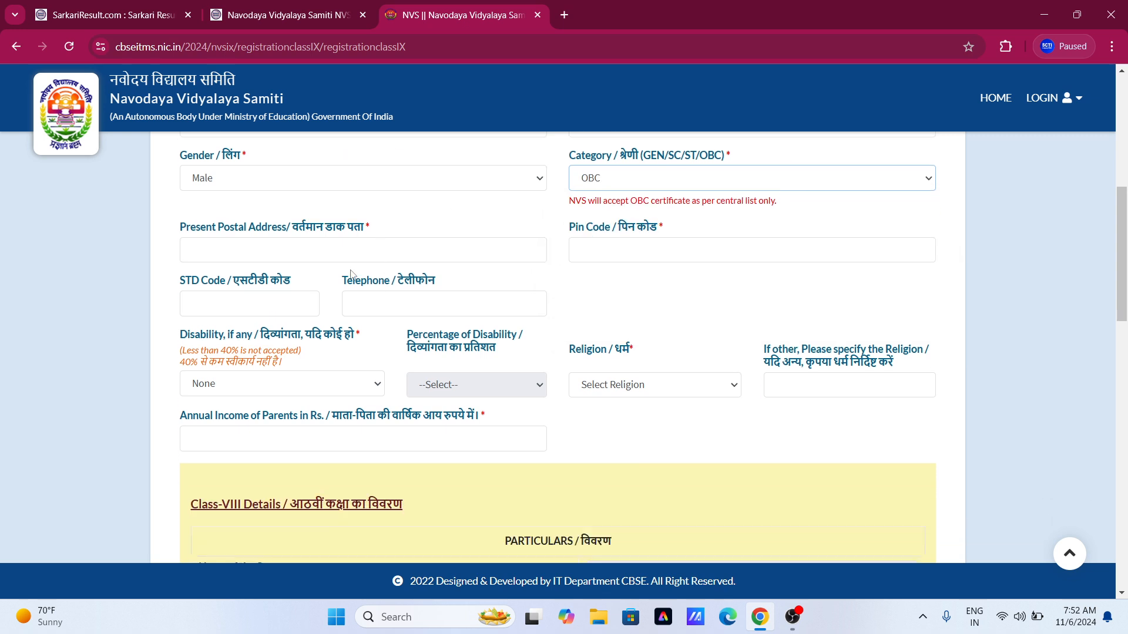
pyautogui.click(286, 252)
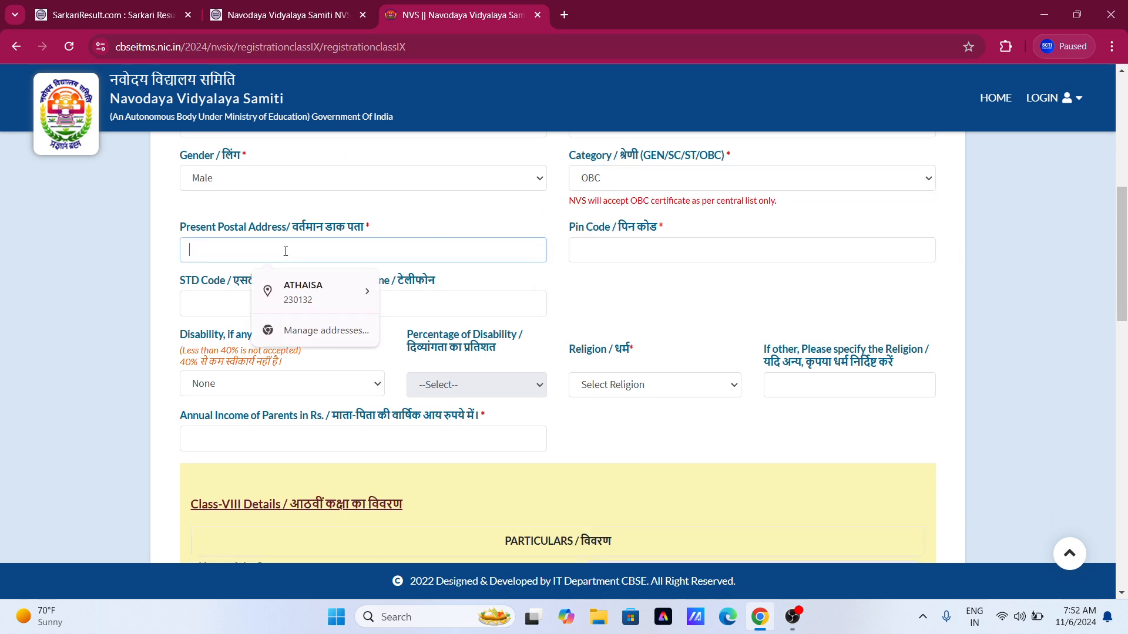
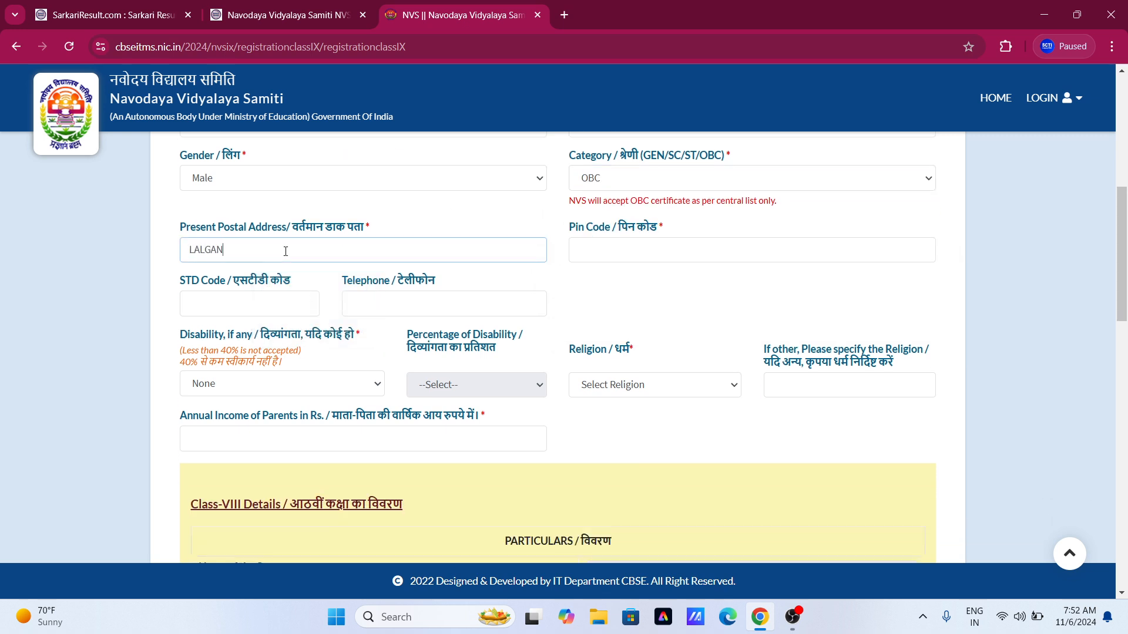
pyautogui.click(617, 252)
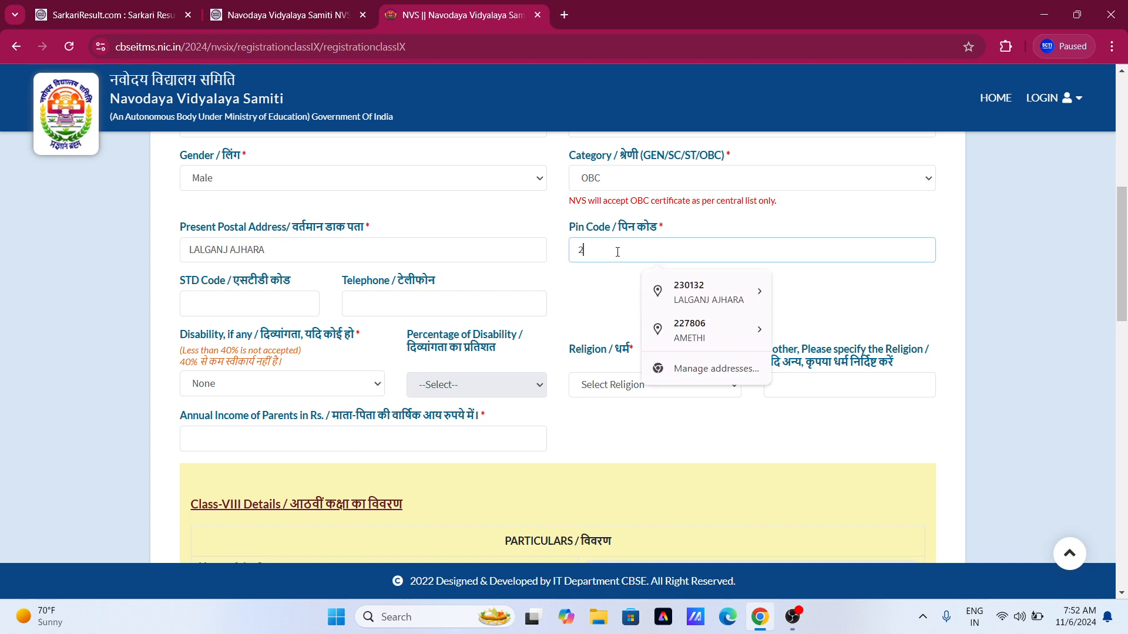
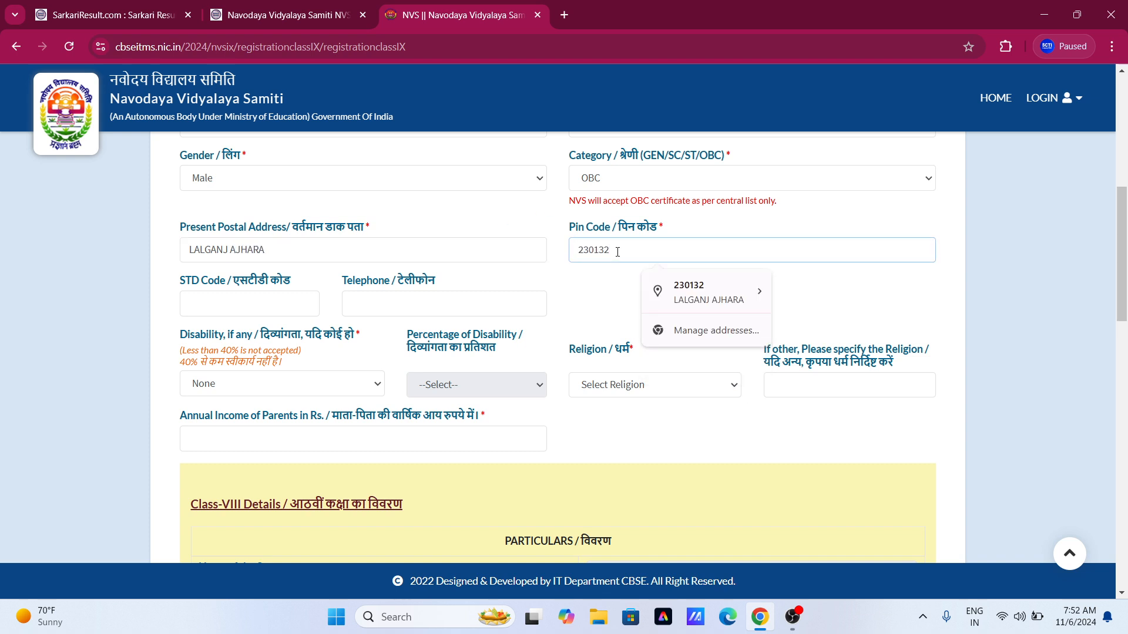
pyautogui.click(614, 283)
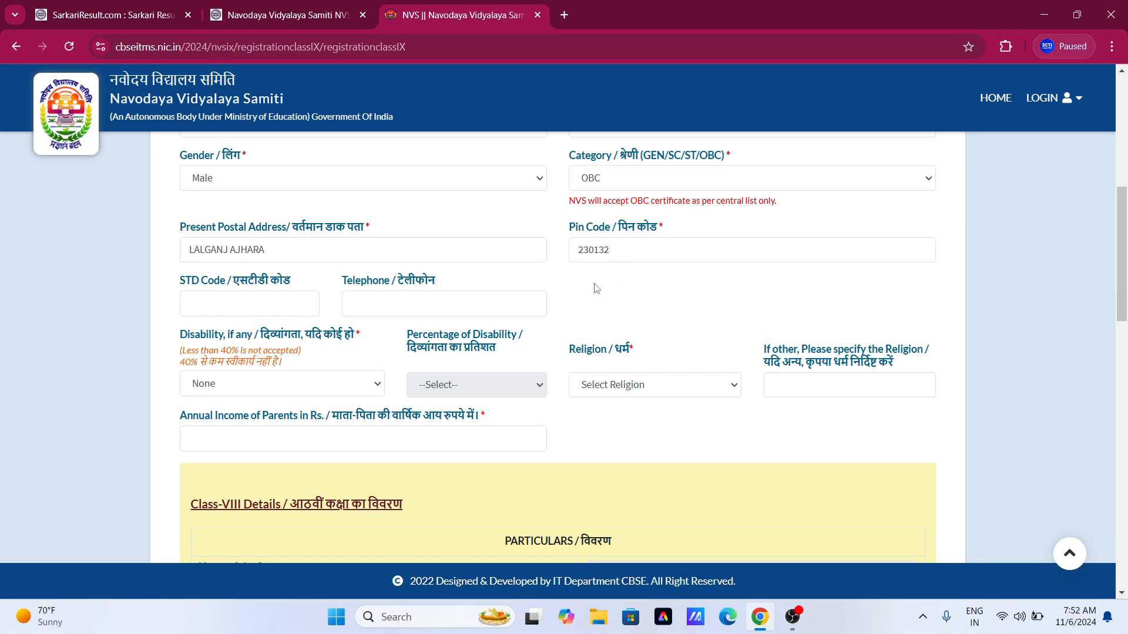
pyautogui.scroll(-2, 251, 293)
# Leave the STD/telephone fields blank and keep disability as None.
pyautogui.scroll(1, 265, 252)
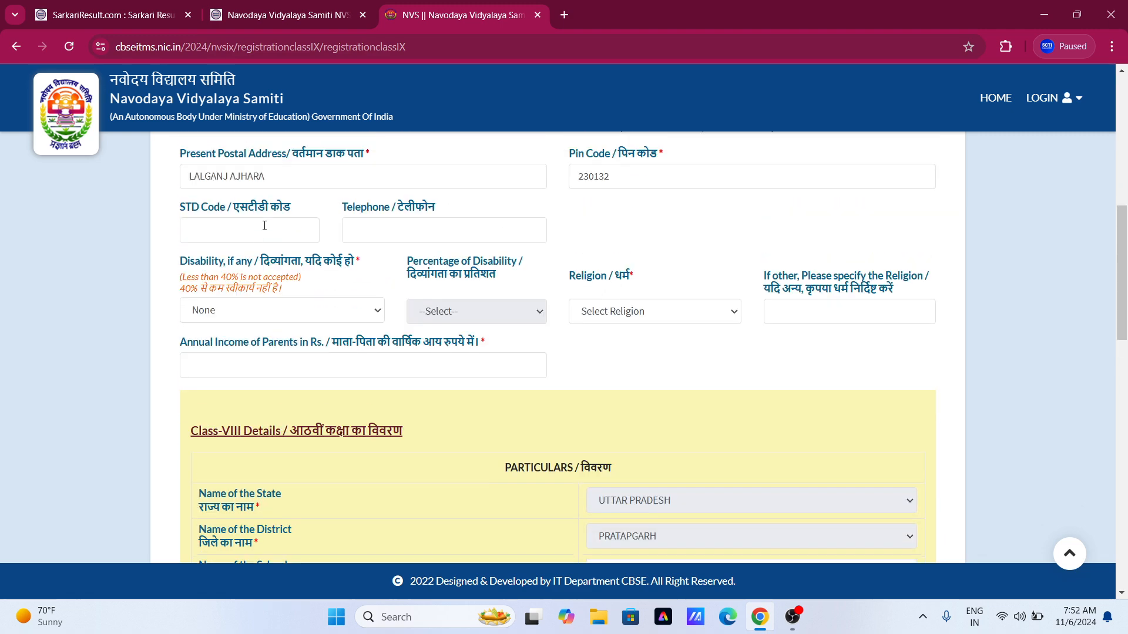
pyautogui.click(252, 237)
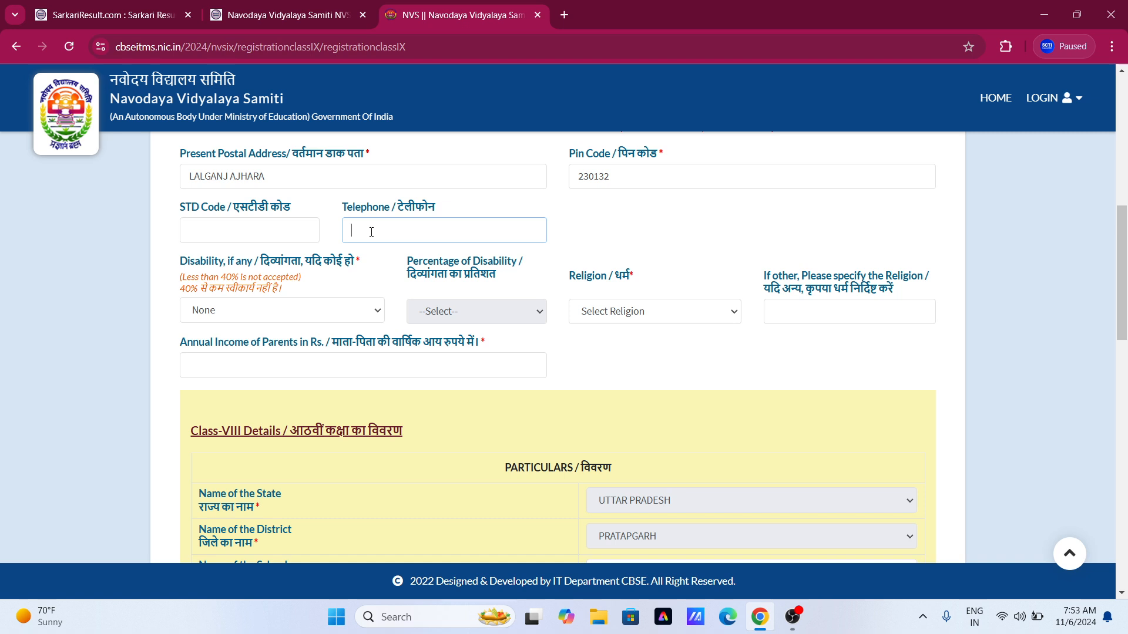
pyautogui.click(677, 243)
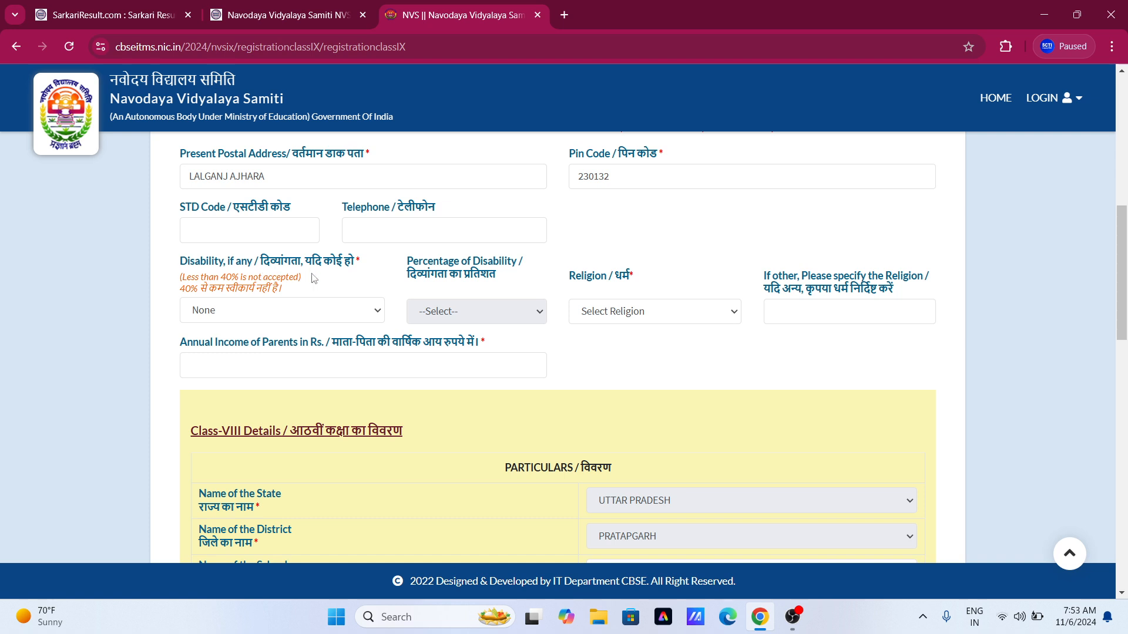
pyautogui.click(300, 316)
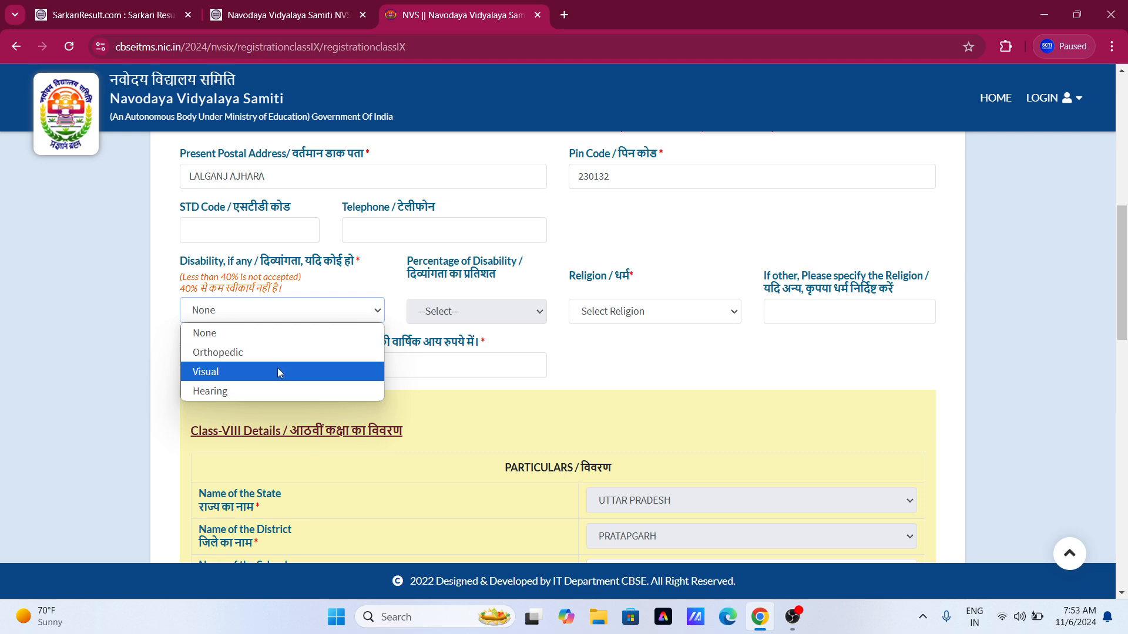
pyautogui.click(651, 354)
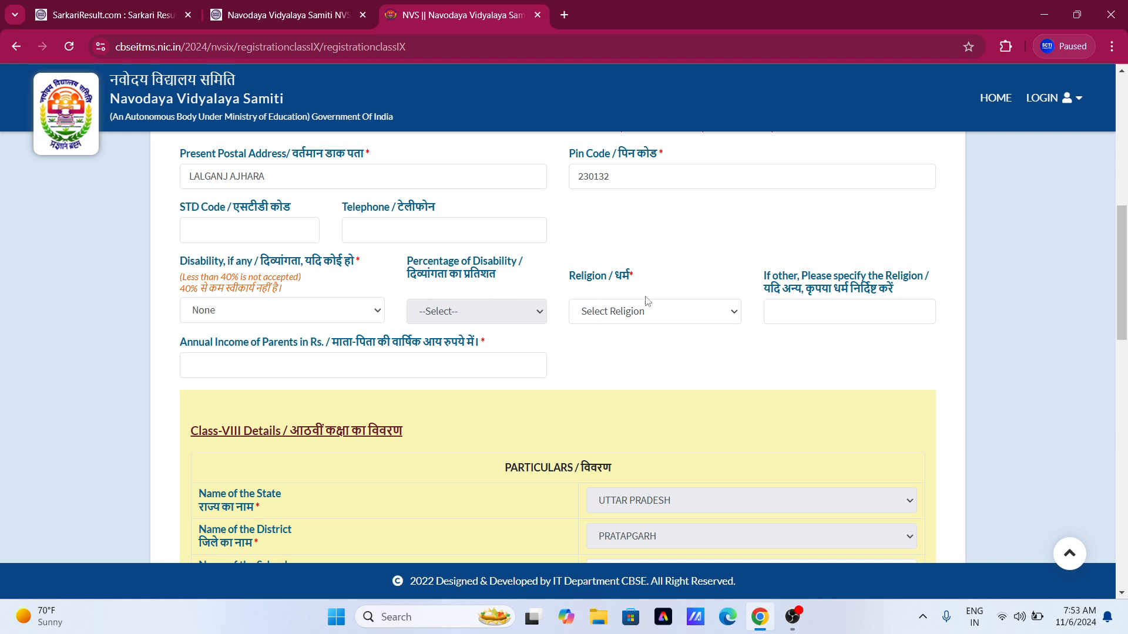
# Choose Hinduism as religion and enter 48000 as parents' annual income.
pyautogui.click(634, 317)
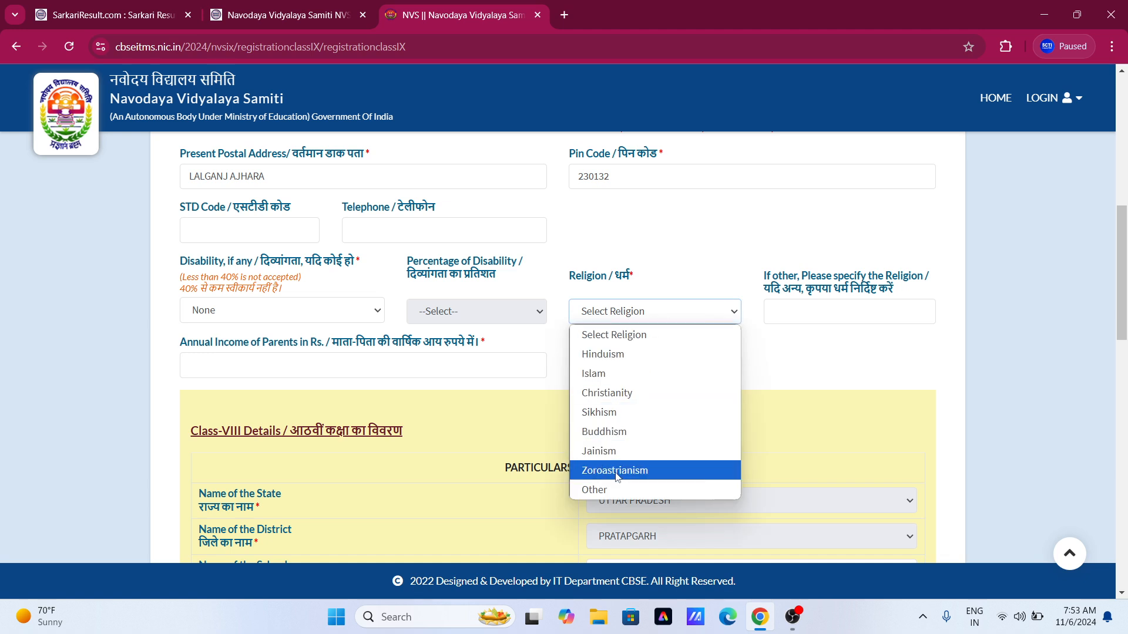
pyautogui.click(600, 357)
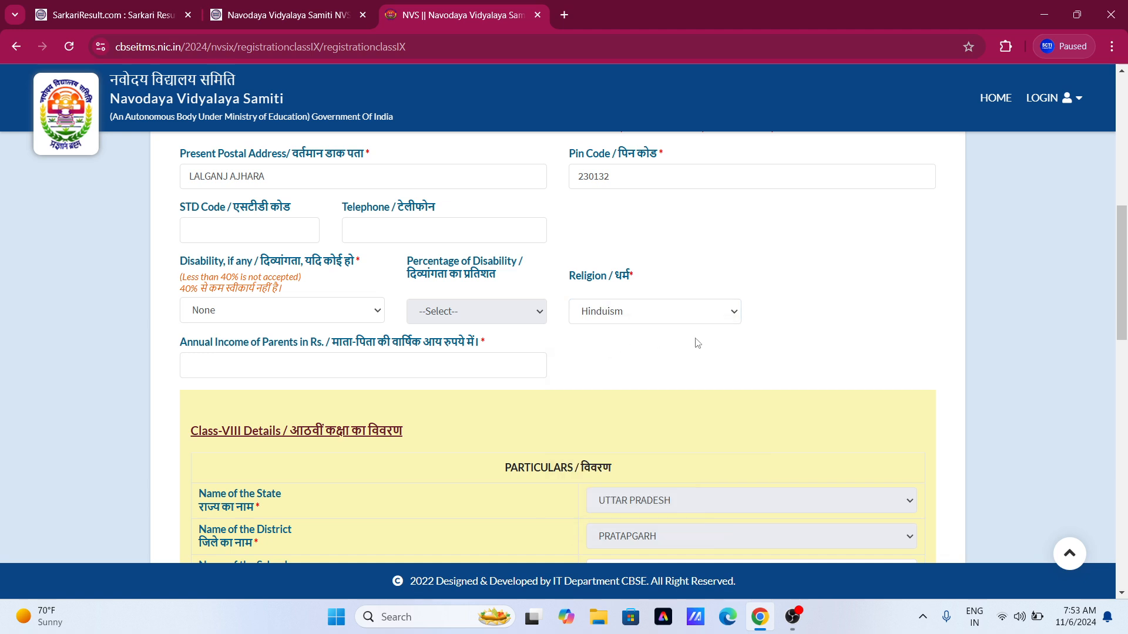
pyautogui.scroll(-1, 347, 319)
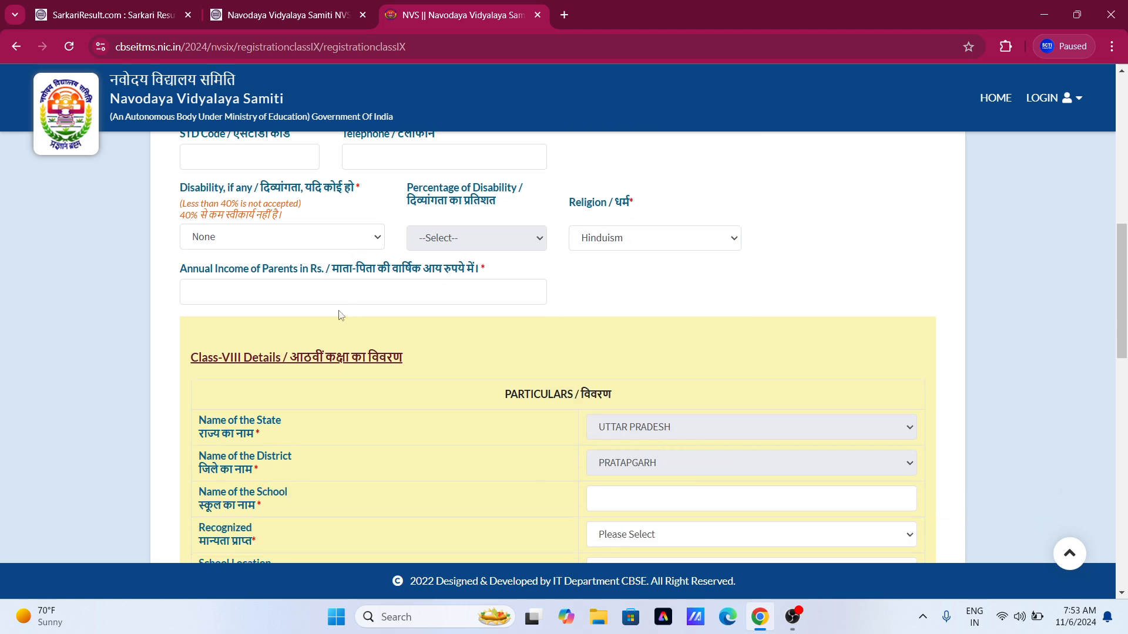
pyautogui.click(242, 292)
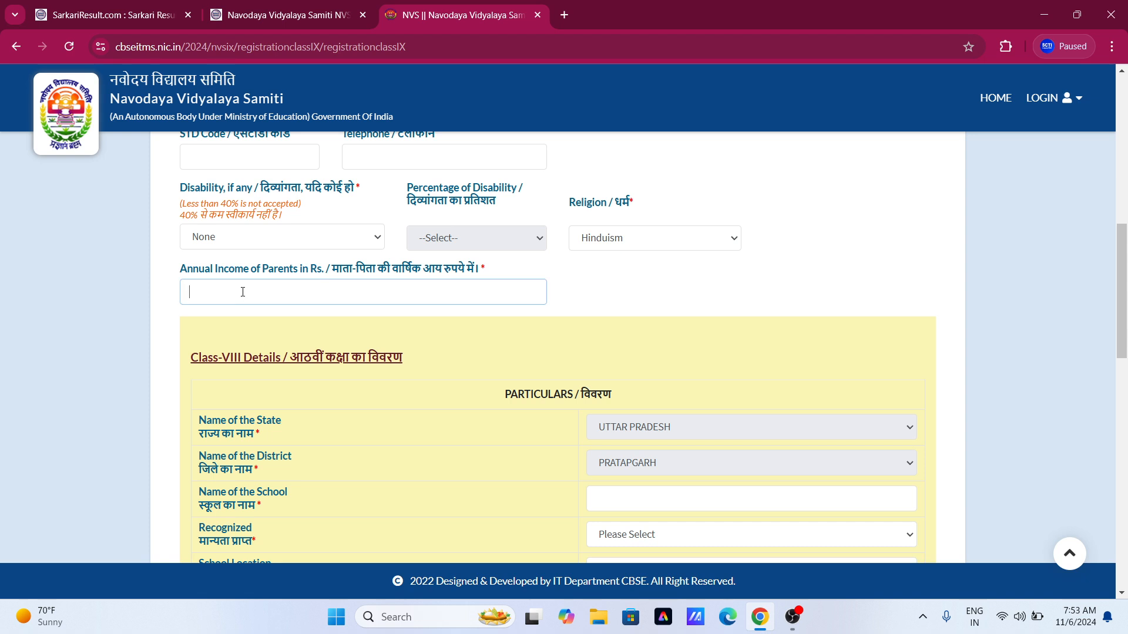
pyautogui.write('48000')
pyautogui.click(703, 311)
pyautogui.scroll(-3, 324, 317)
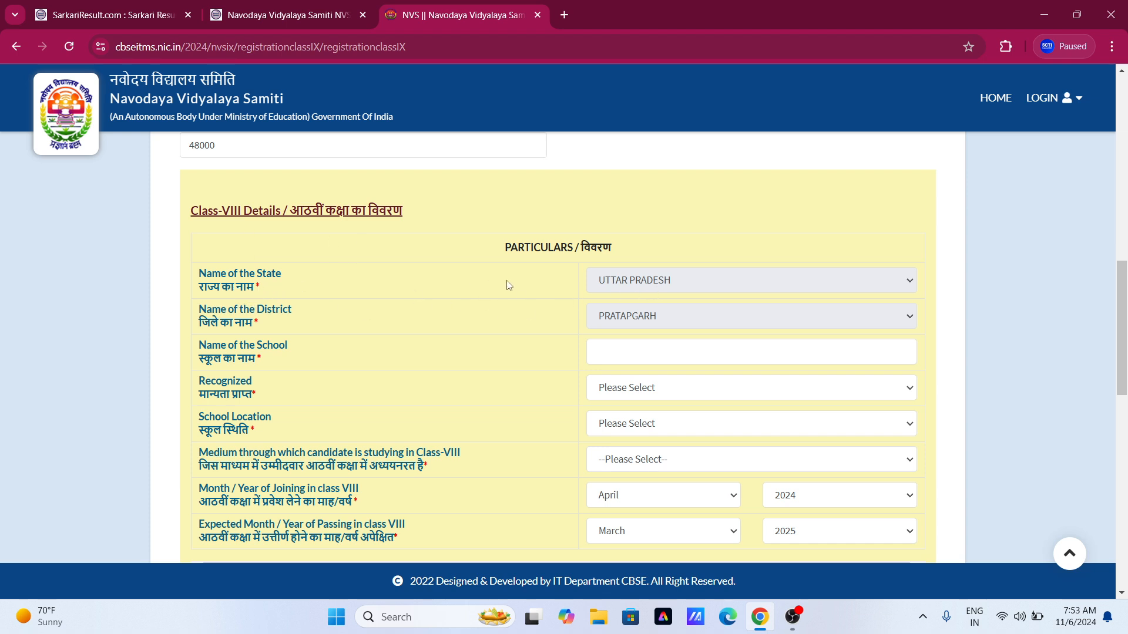
# Enter PHSS LALGANJ as the Class-VIII school and mark it Recognized.
pyautogui.scroll(-1, 399, 300)
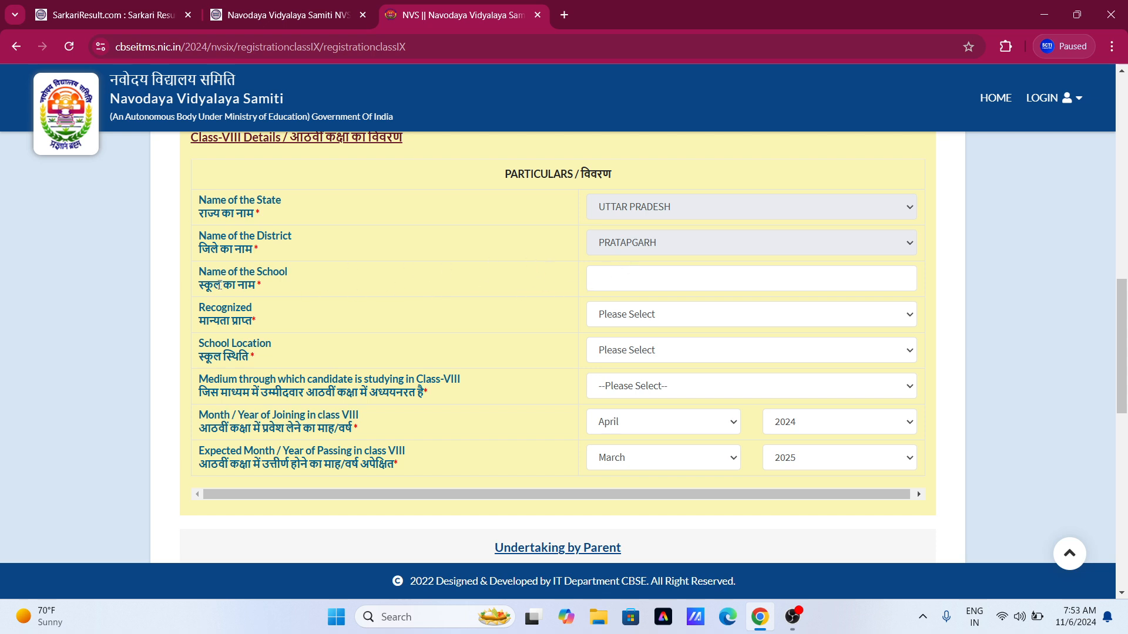
pyautogui.click(643, 278)
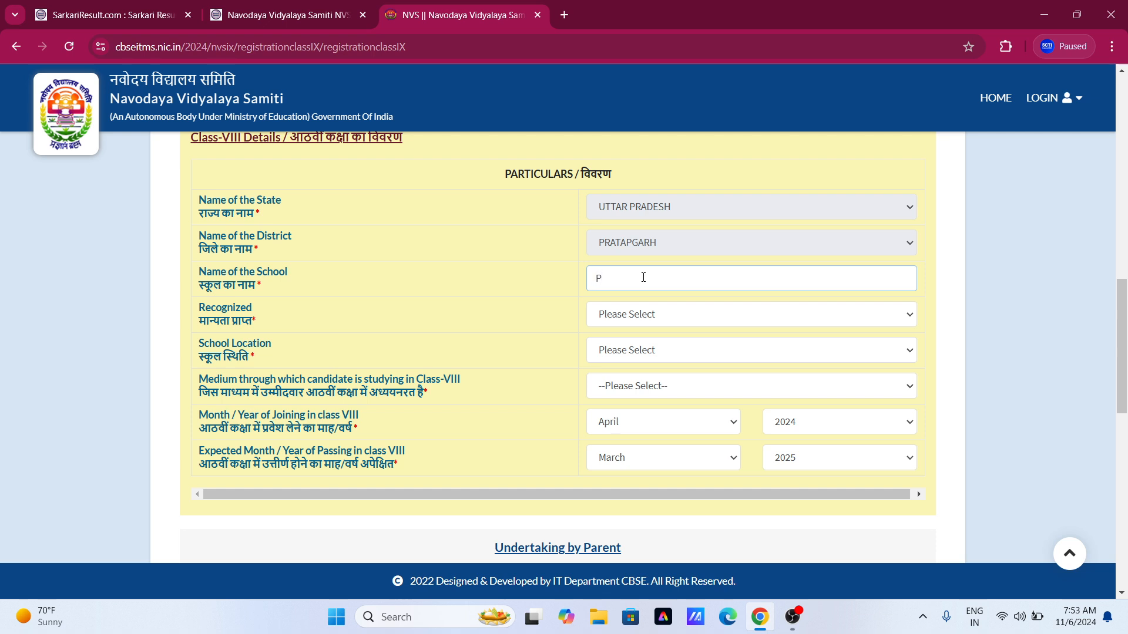
pyautogui.write('PHSS LALGANJ')
pyautogui.click(653, 315)
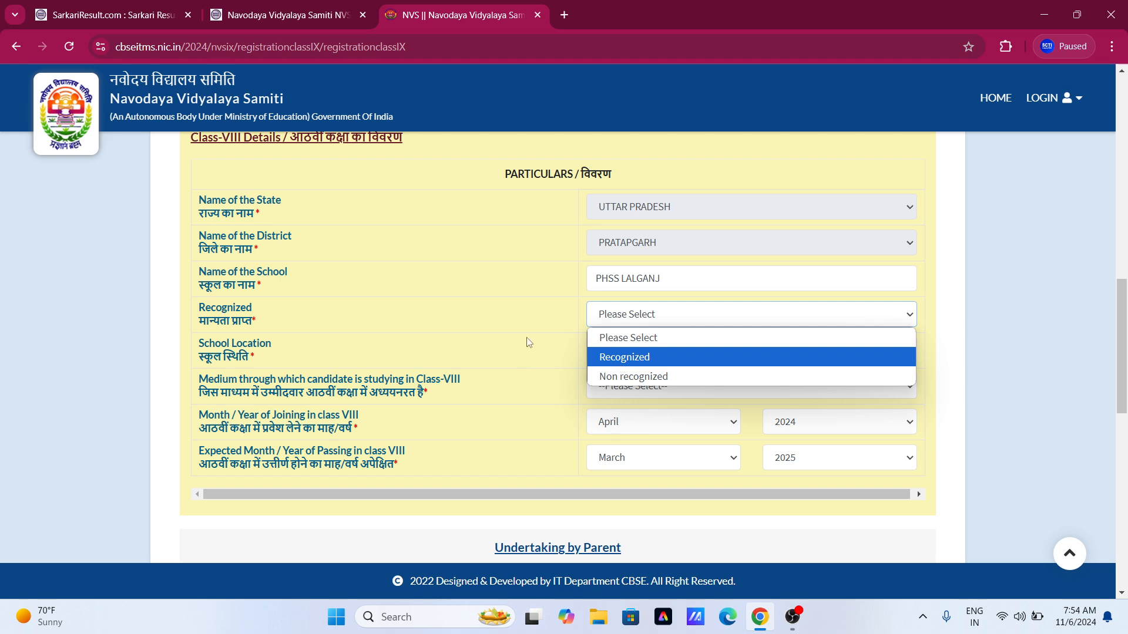
pyautogui.click(590, 321)
pyautogui.click(624, 318)
pyautogui.click(615, 361)
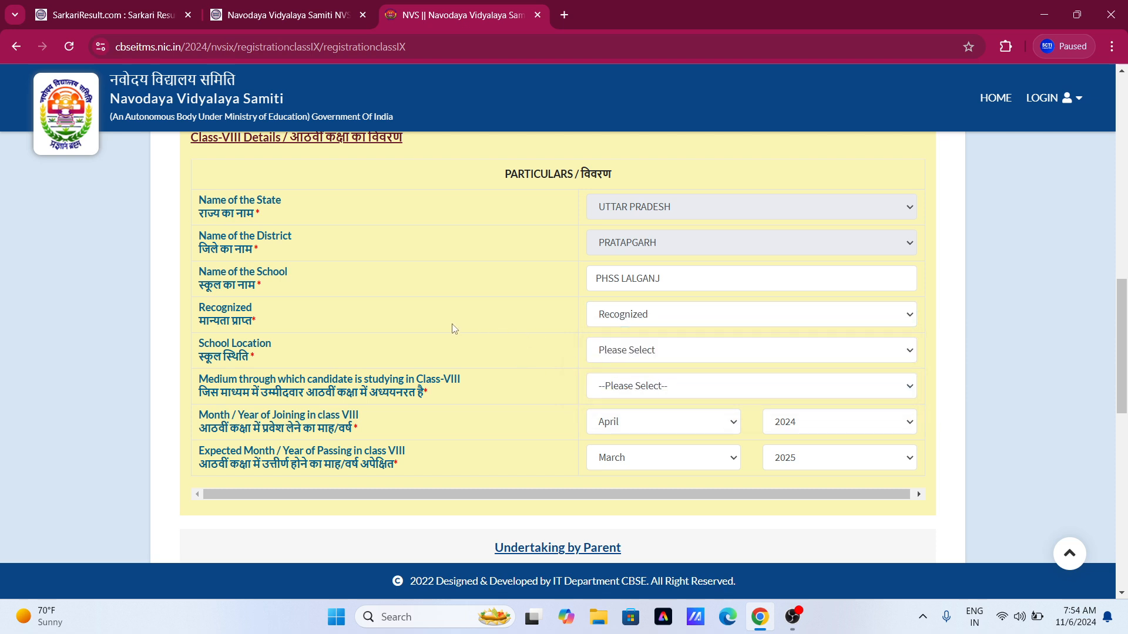
# Set the school location to Rural and the medium of instruction to Hindi.
pyautogui.click(650, 353)
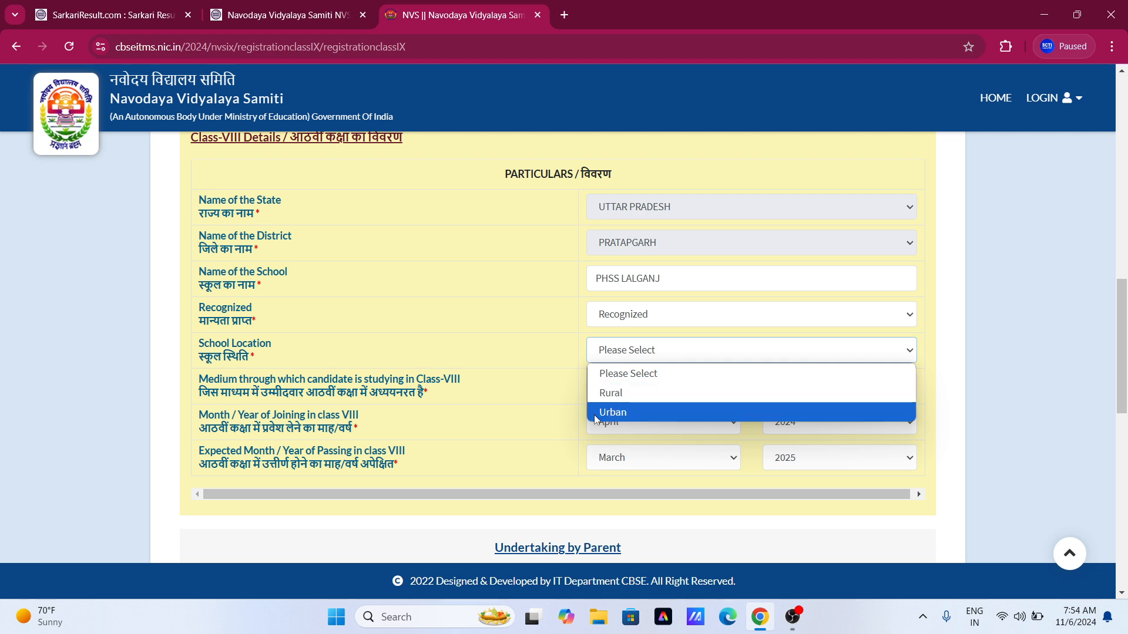
pyautogui.click(607, 400)
pyautogui.scroll(-1, 526, 350)
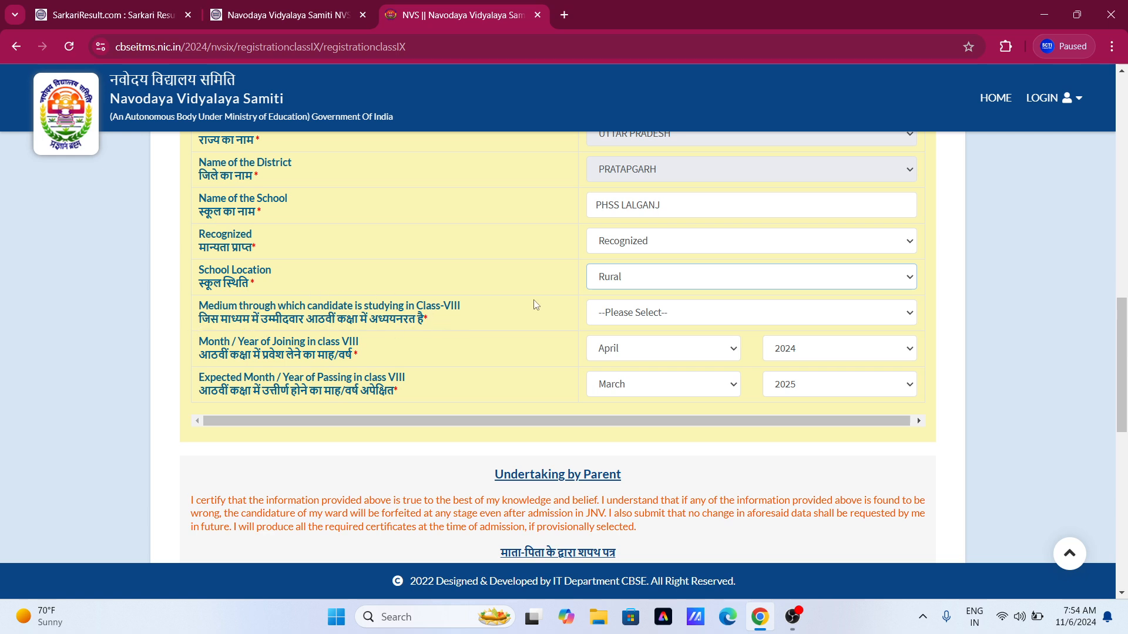
pyautogui.click(610, 313)
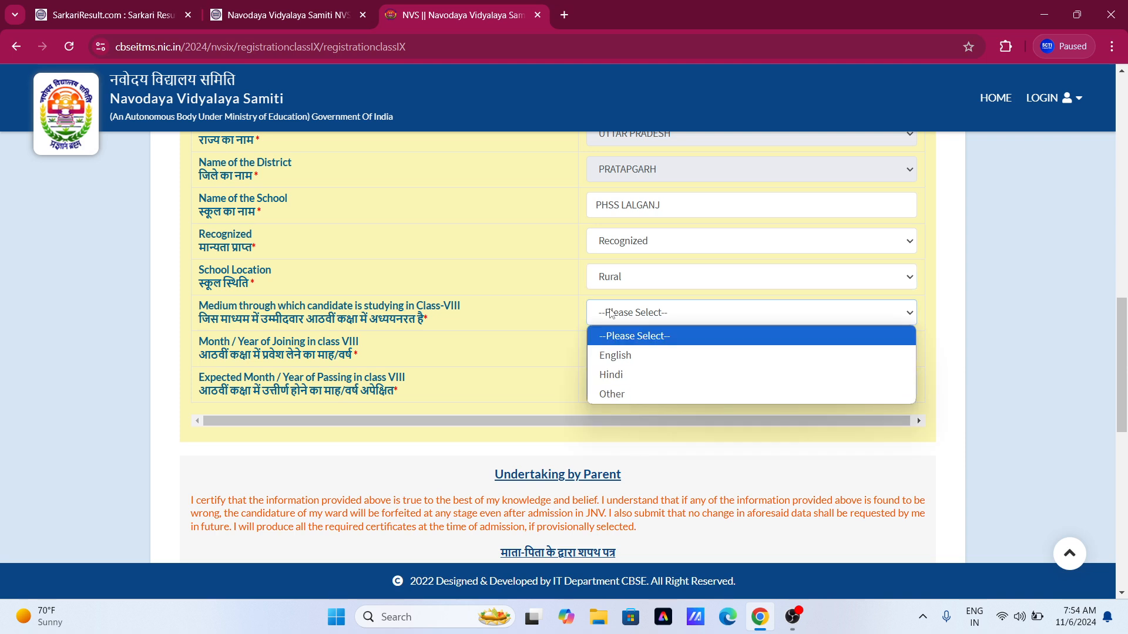
pyautogui.click(622, 374)
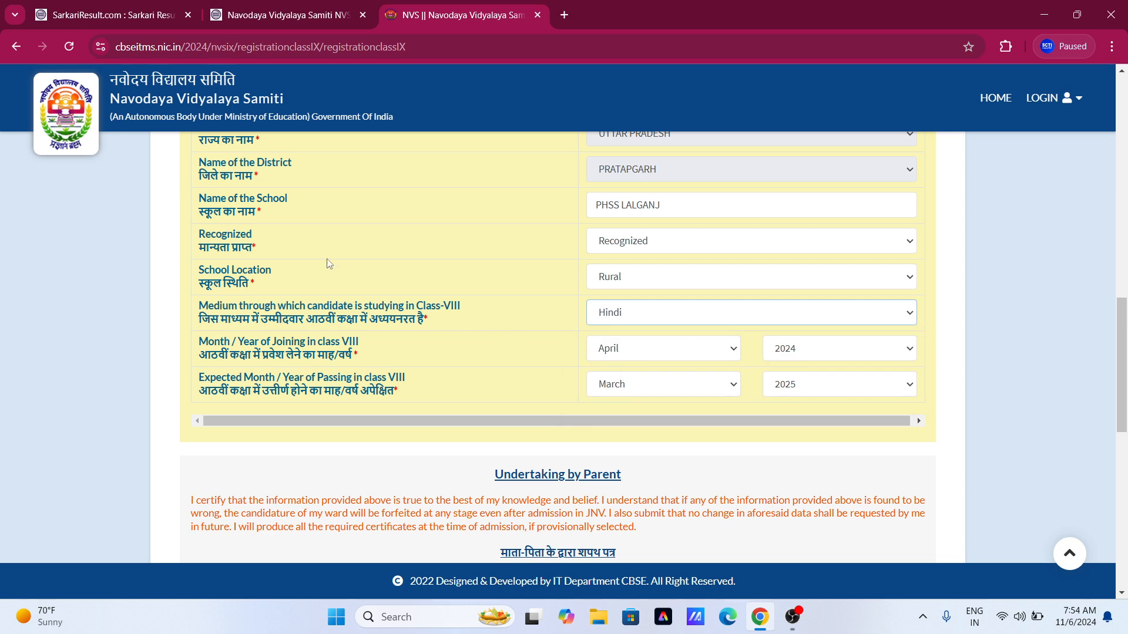
pyautogui.scroll(-1, 329, 276)
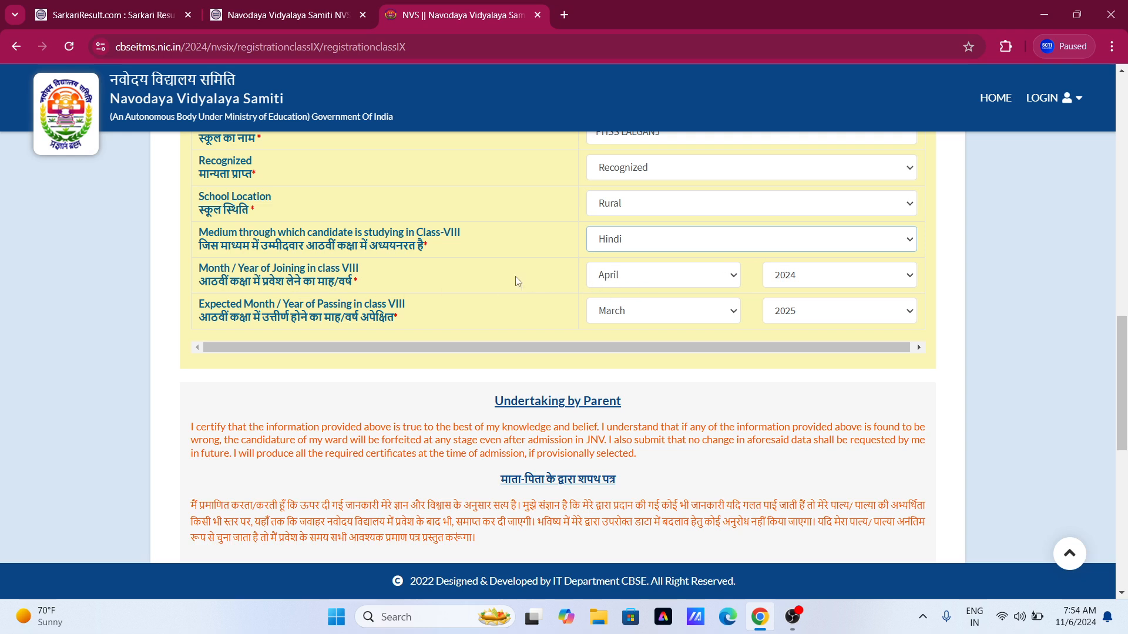
pyautogui.click(484, 281)
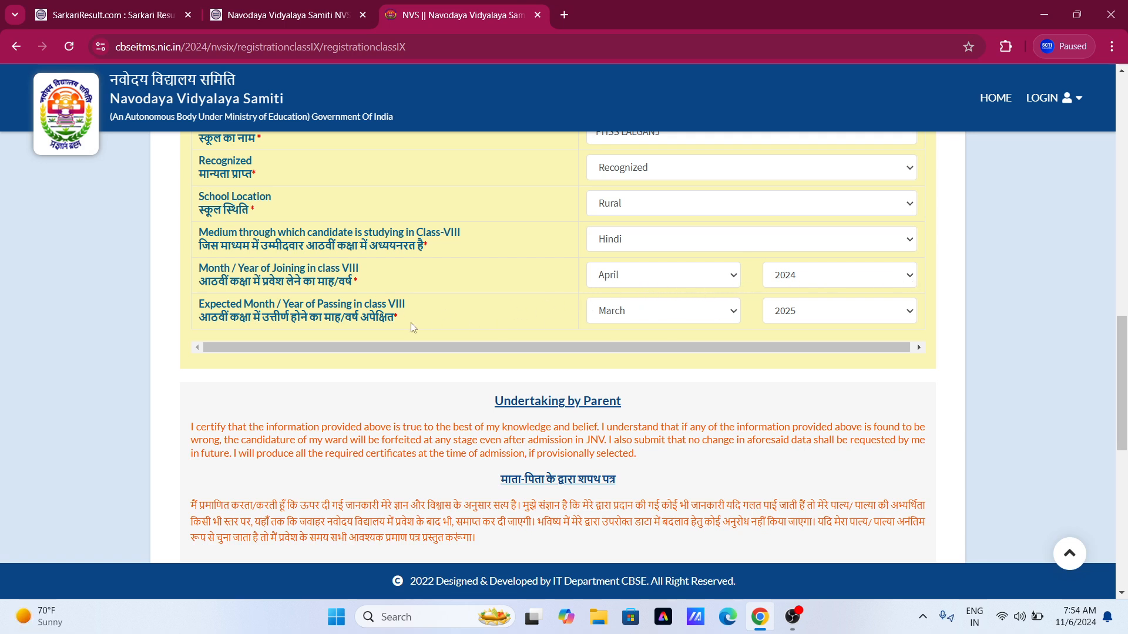
pyautogui.scroll(-1, 410, 326)
pyautogui.scroll(-1, 390, 327)
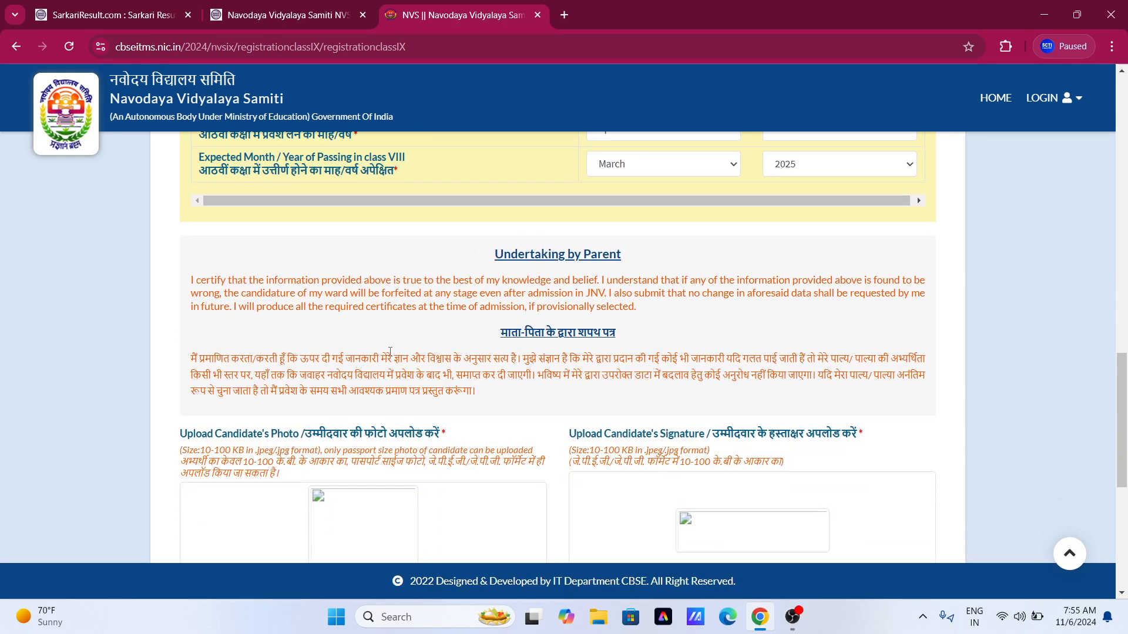
pyautogui.scroll(-1, 450, 272)
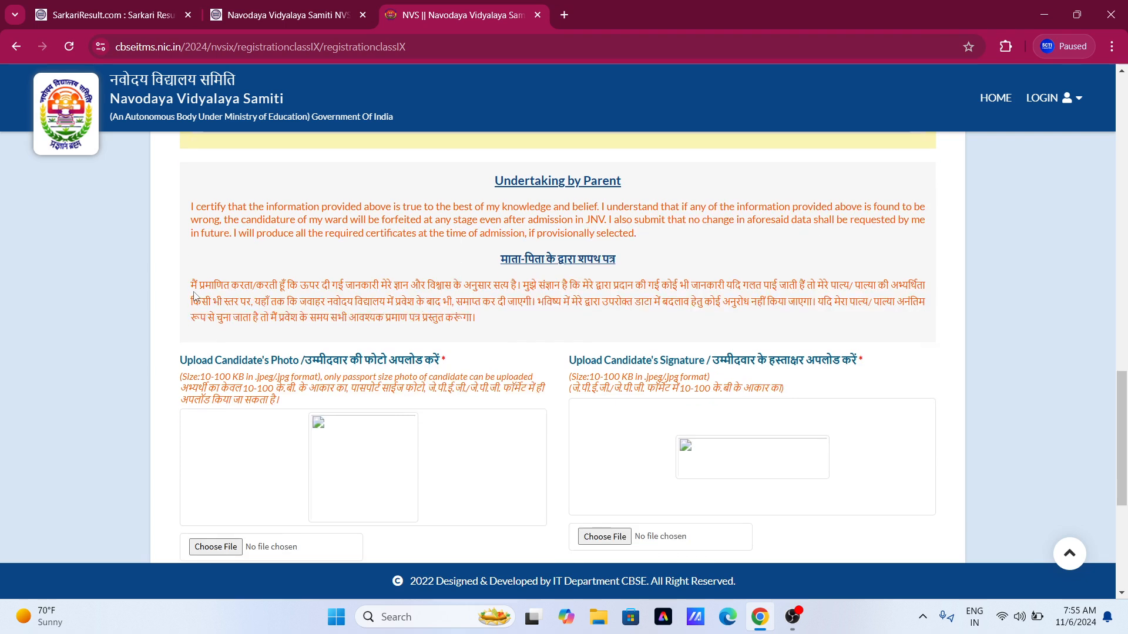
pyautogui.scroll(-2, 533, 261)
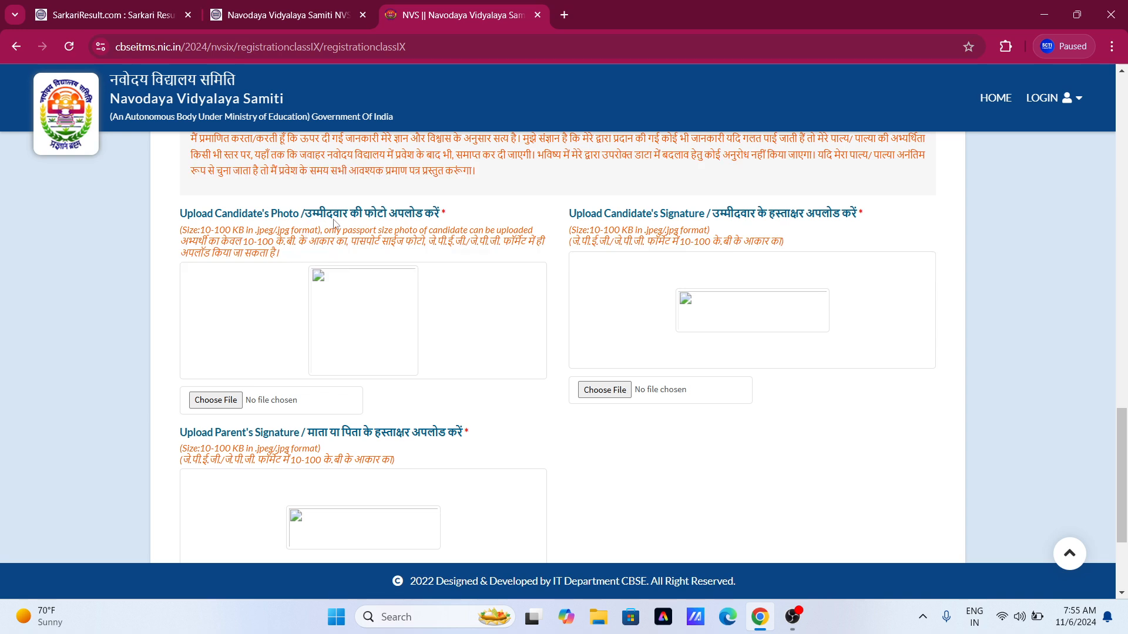
# Upload the candidate's photo jpg from the Desktop.
pyautogui.click(216, 401)
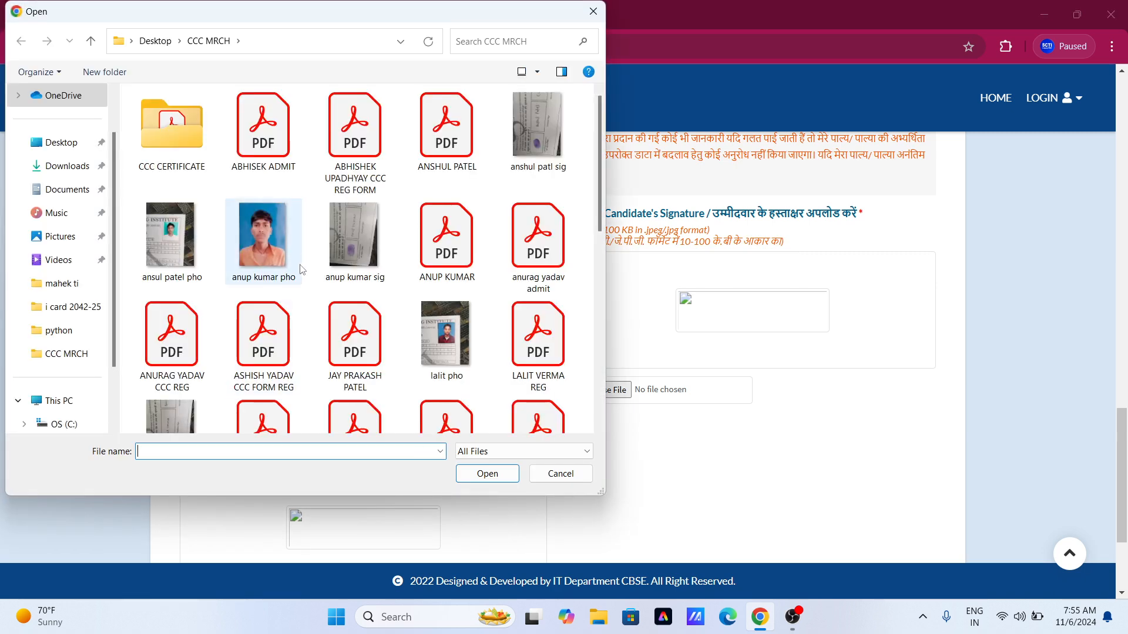
pyautogui.scroll(-5, 327, 229)
pyautogui.scroll(10, 433, 315)
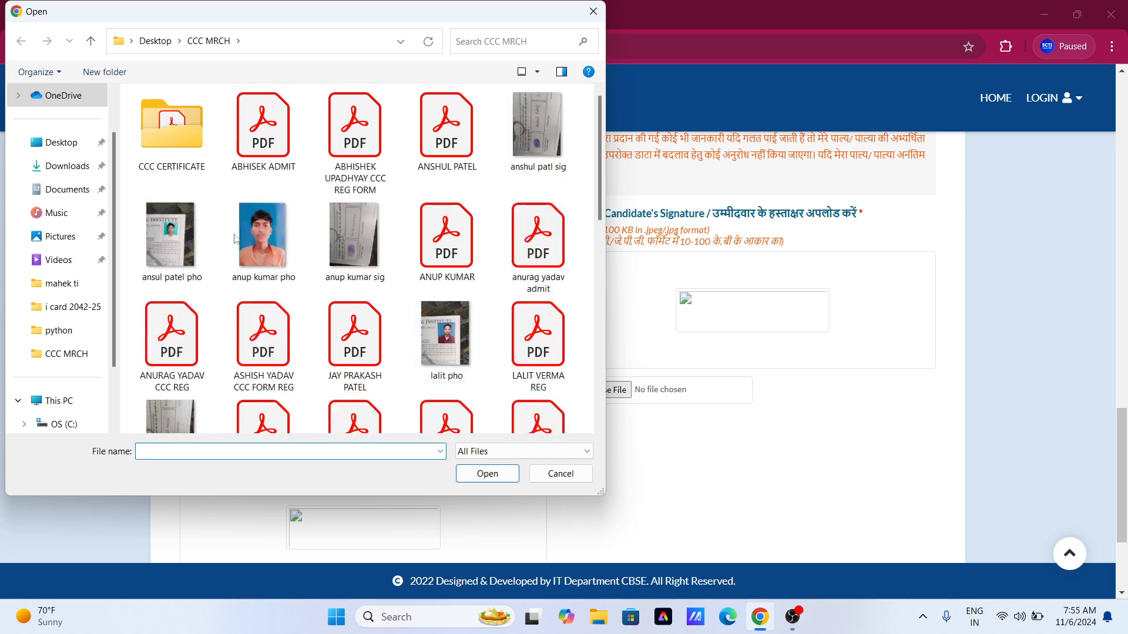
pyautogui.click(69, 145)
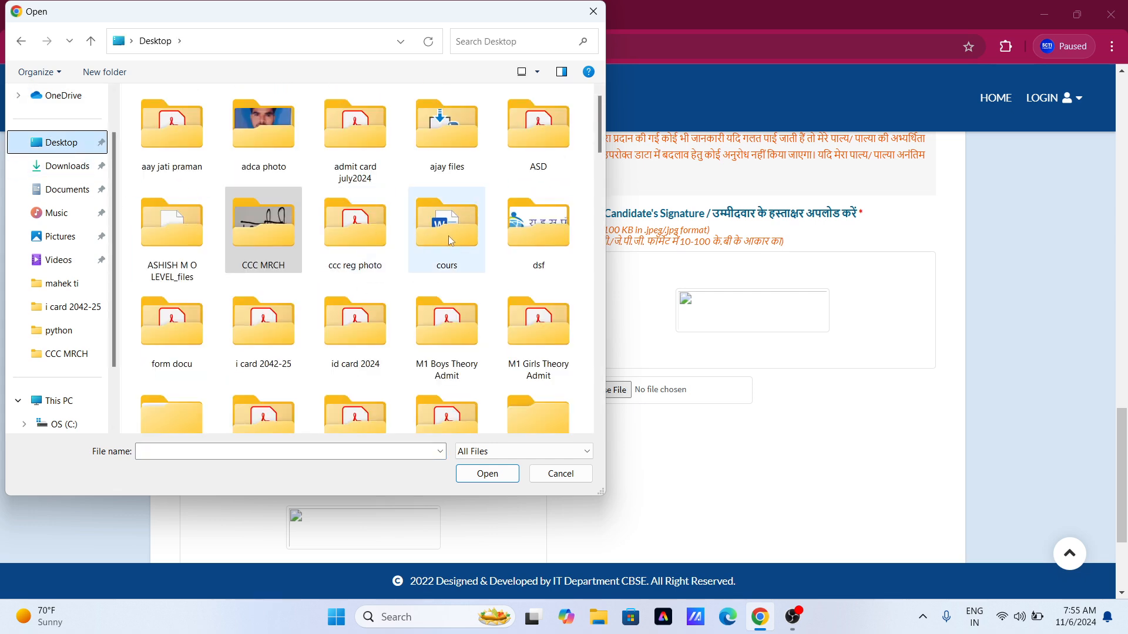
pyautogui.scroll(-2, 427, 247)
pyautogui.scroll(2, 426, 245)
pyautogui.scroll(-6, 422, 247)
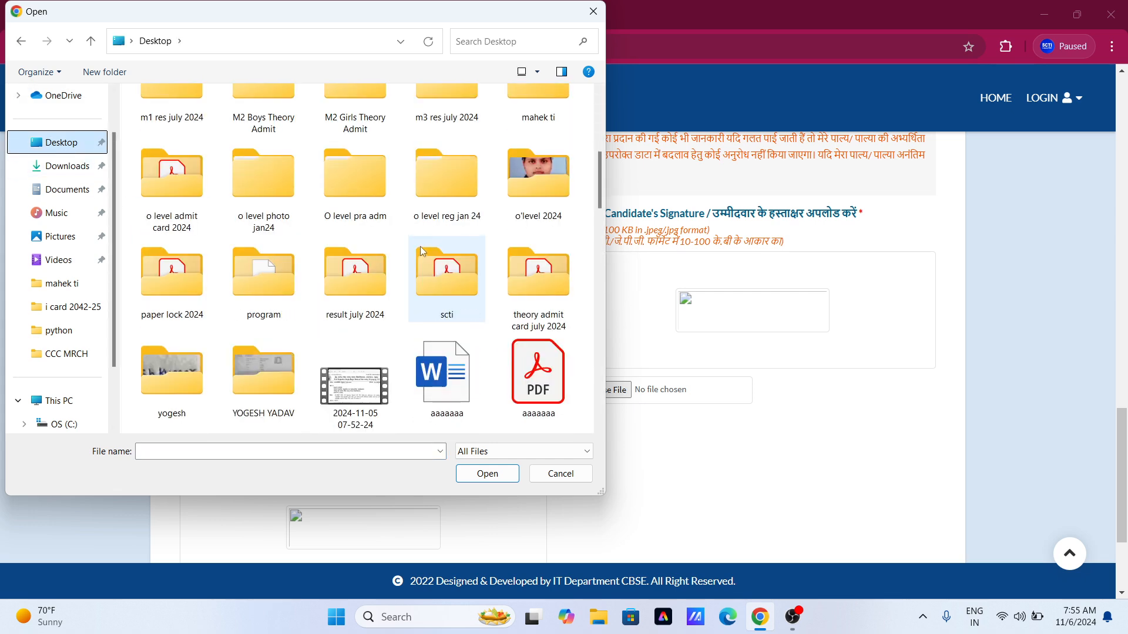
pyautogui.scroll(6, 445, 289)
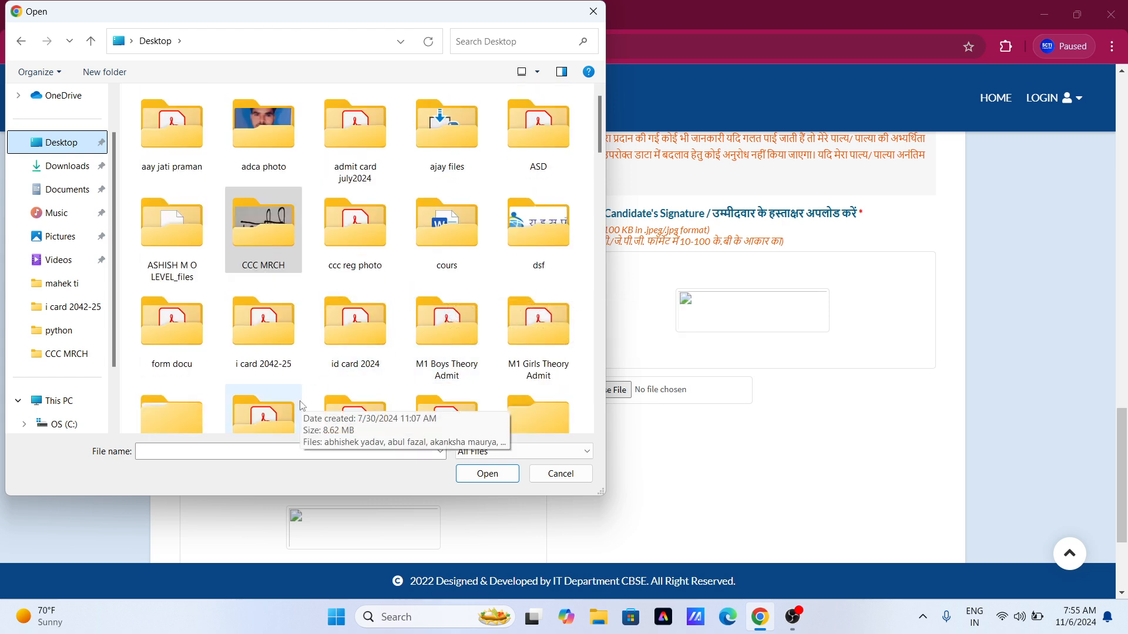
pyautogui.click(254, 452)
pyautogui.write('AS')
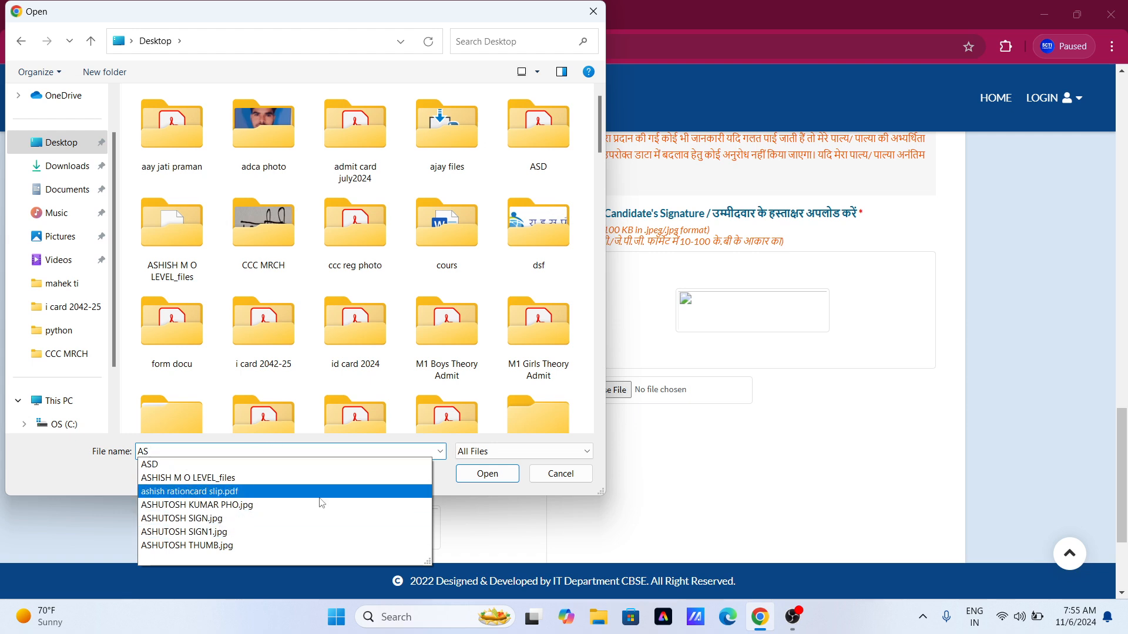
pyautogui.click(275, 504)
pyautogui.click(487, 473)
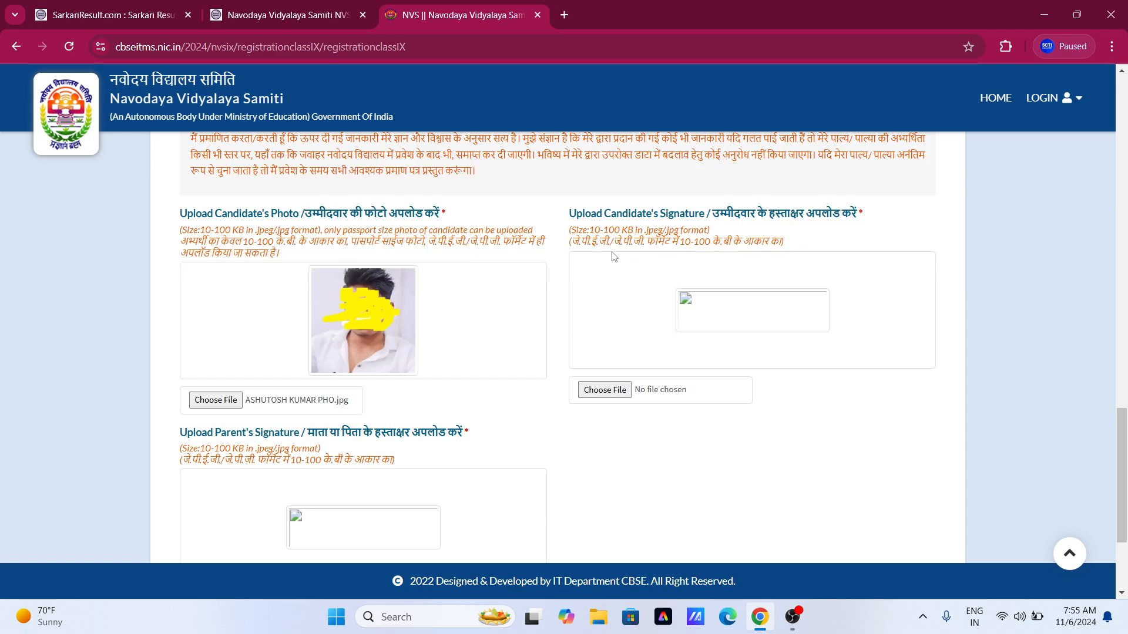
# Upload SIGN1.jpg as the candidate's signature.
pyautogui.click(604, 389)
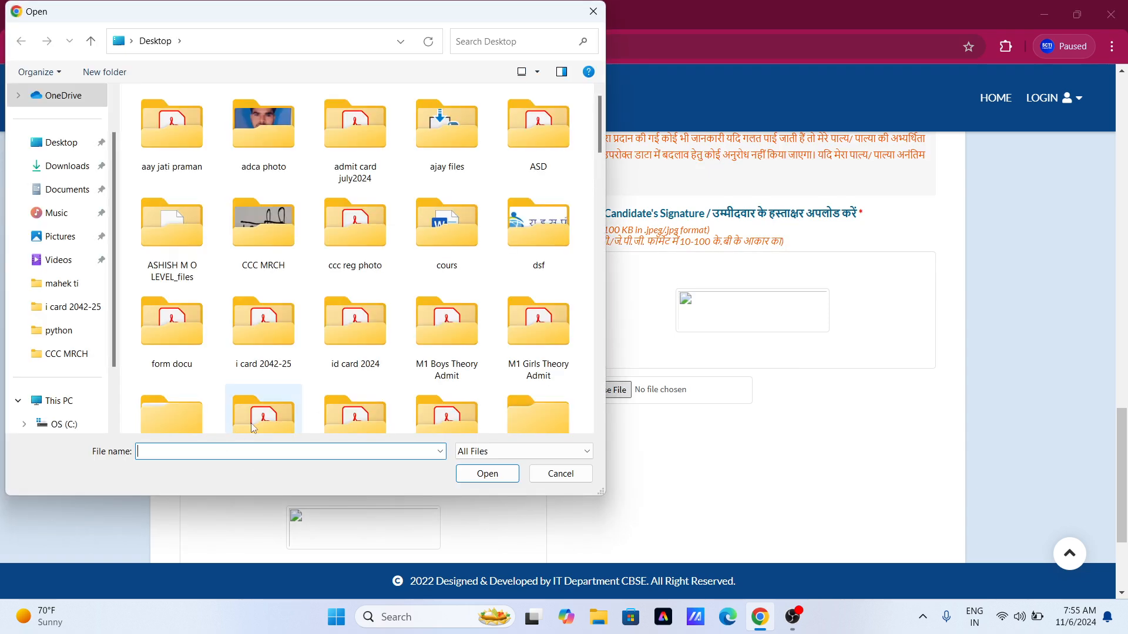
pyautogui.write('AS')
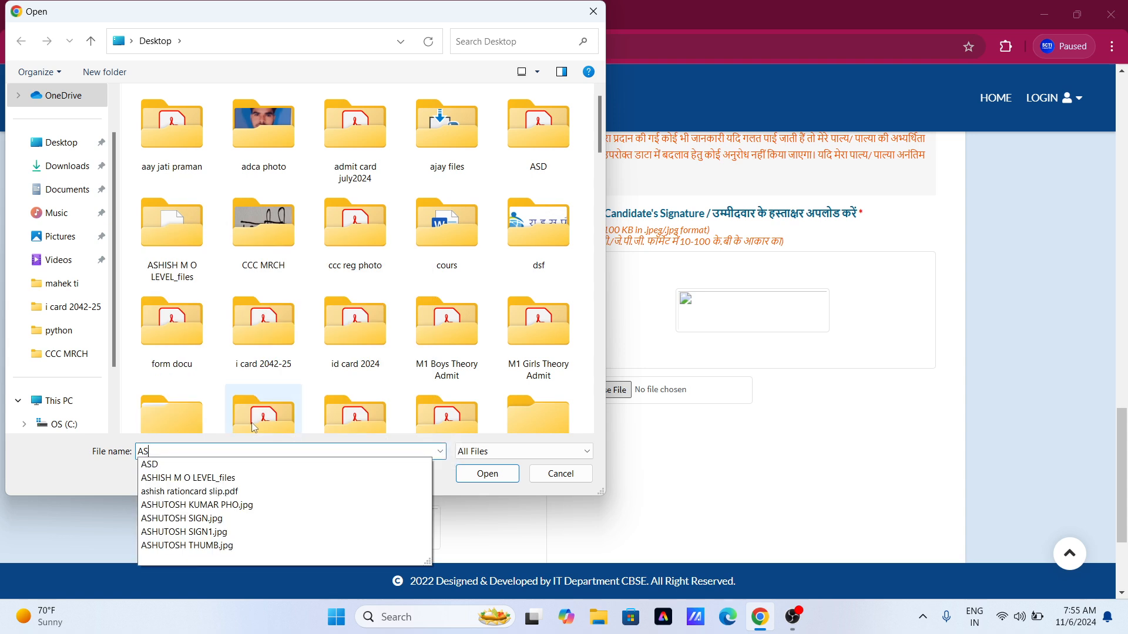
pyautogui.press('BackSpace')
pyautogui.write('SH')
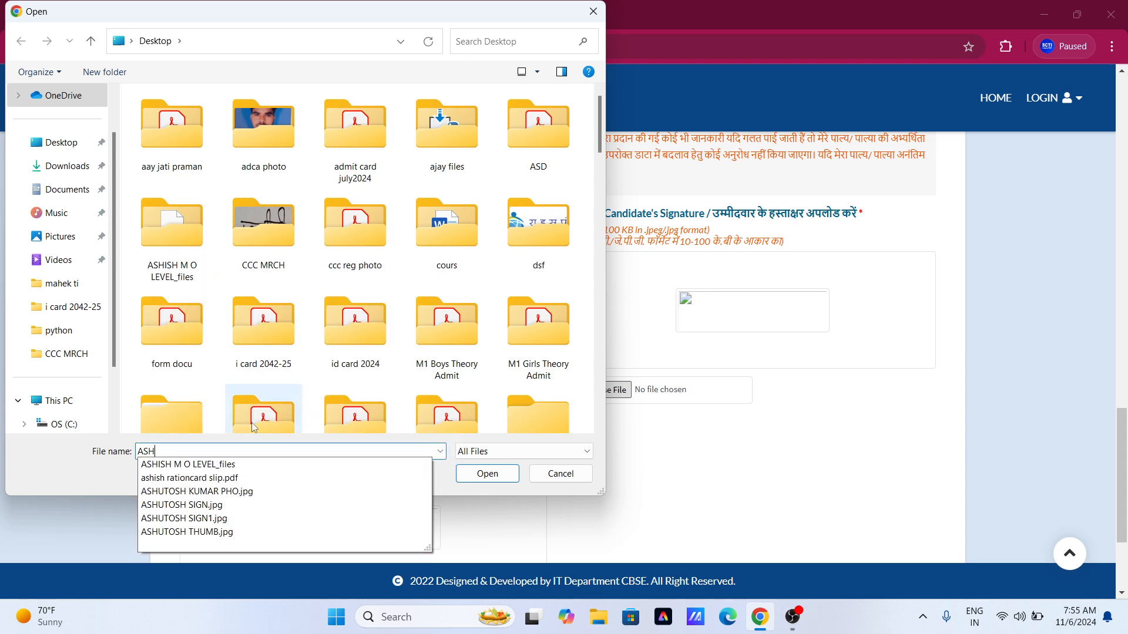
pyautogui.press('Down')
pyautogui.press('Down')
pyautogui.press('Down')
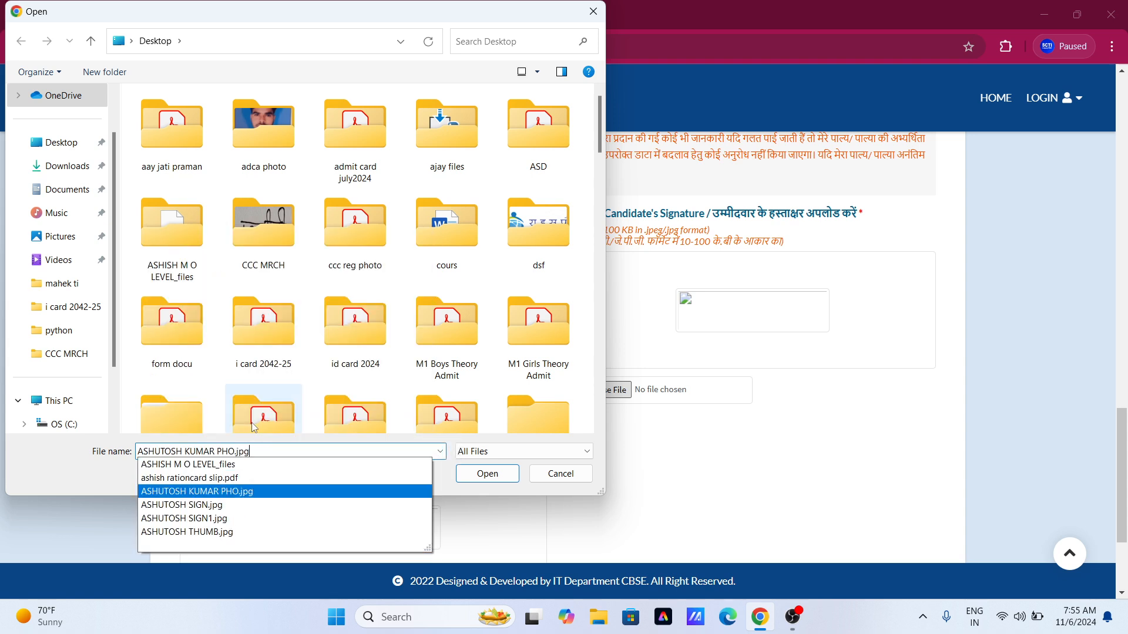
pyautogui.press('Down')
pyautogui.press('Down')
pyautogui.press('Return')
pyautogui.press('Return')
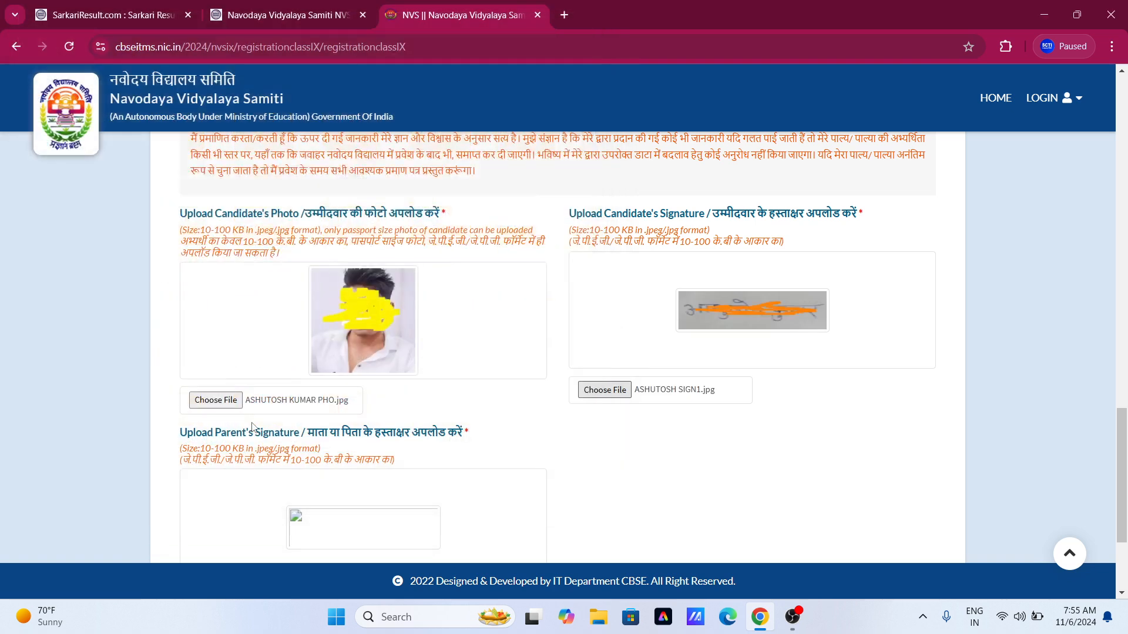
pyautogui.scroll(-1, 255, 432)
pyautogui.scroll(-2, 256, 432)
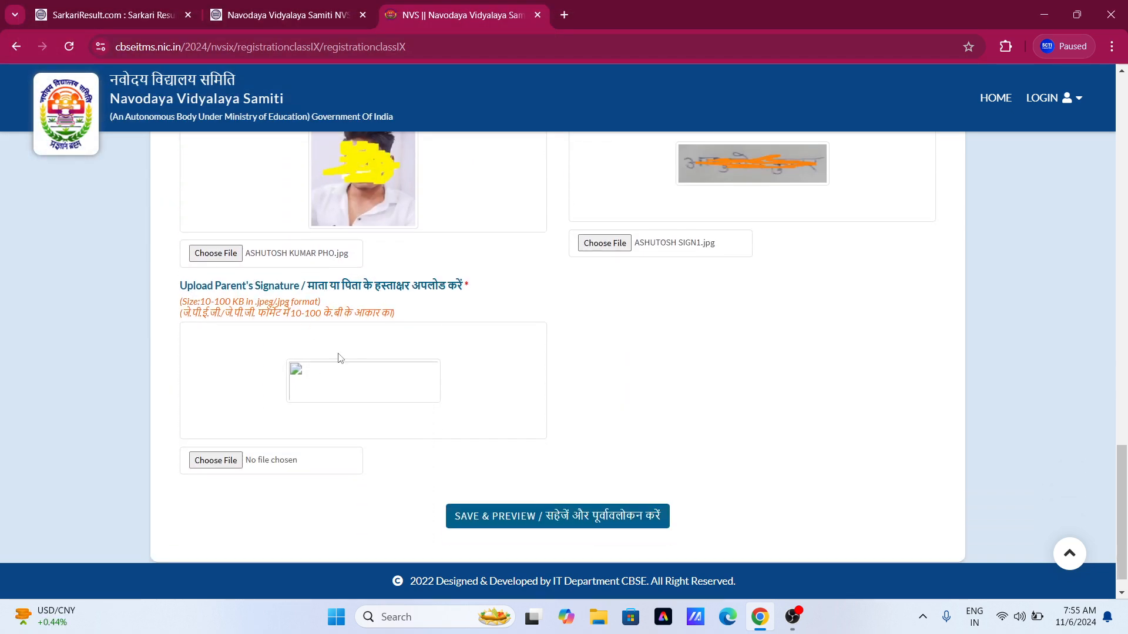
# Upload SIGN1.jpg as the parent's signature, then scroll through the completed form.
pyautogui.click(226, 464)
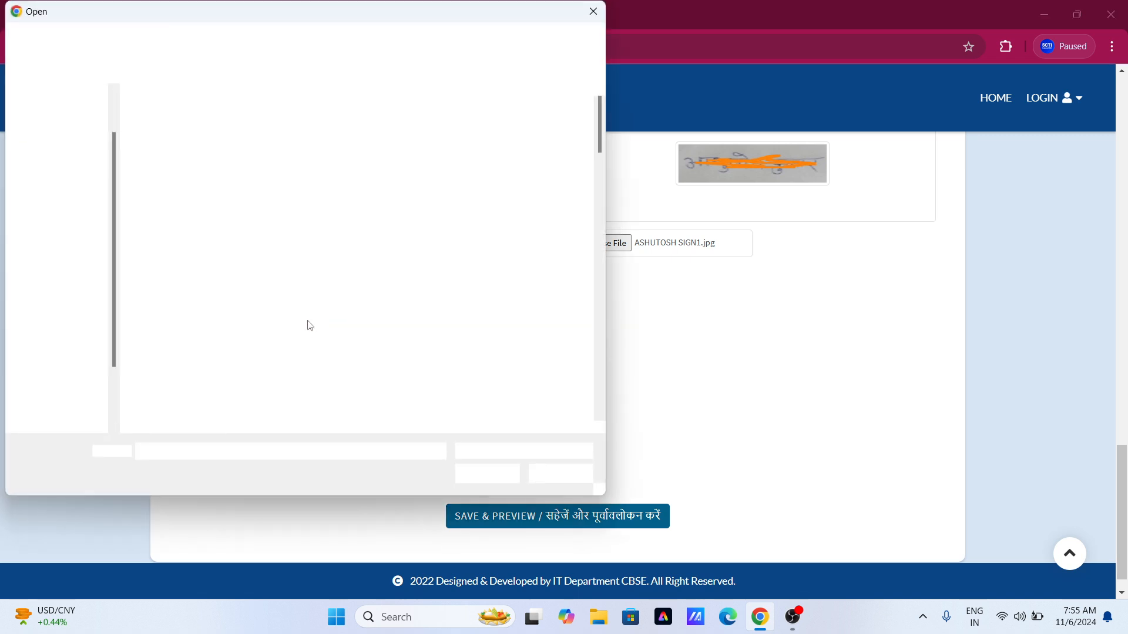
pyautogui.write('ASHU')
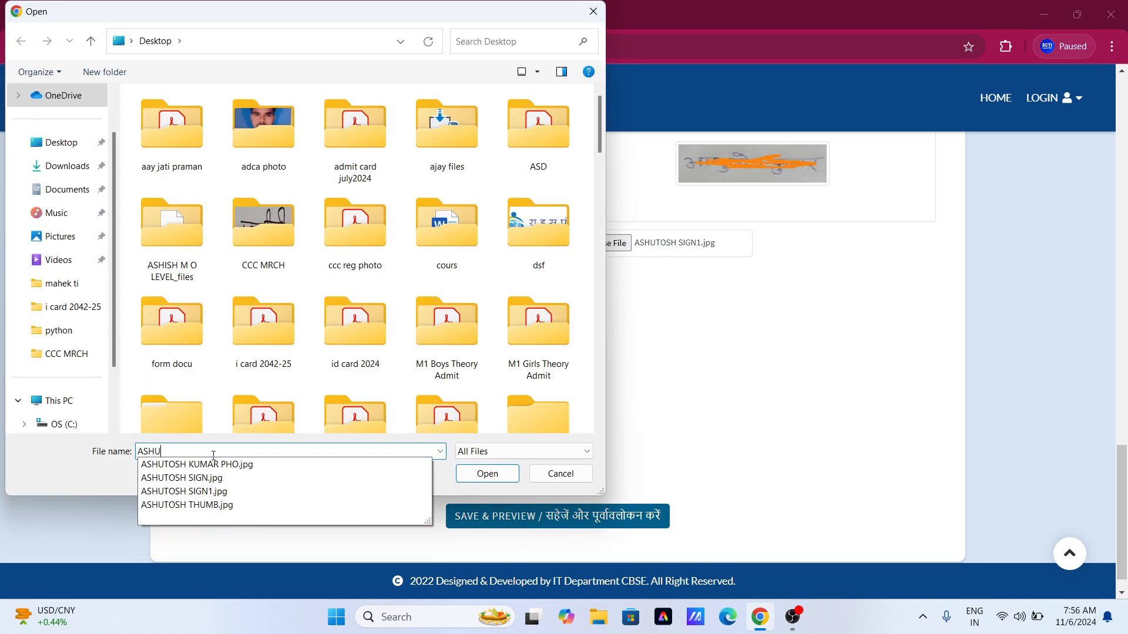
pyautogui.press('Down')
pyautogui.press('Down')
pyautogui.press('Down')
pyautogui.press('Return')
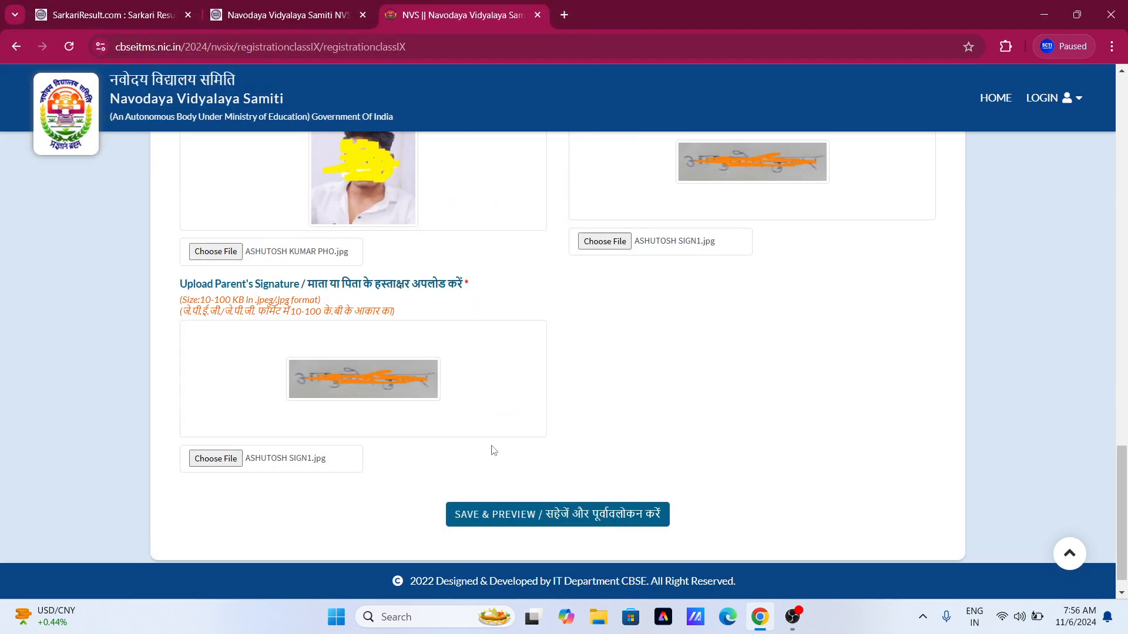
pyautogui.scroll(15, 493, 450)
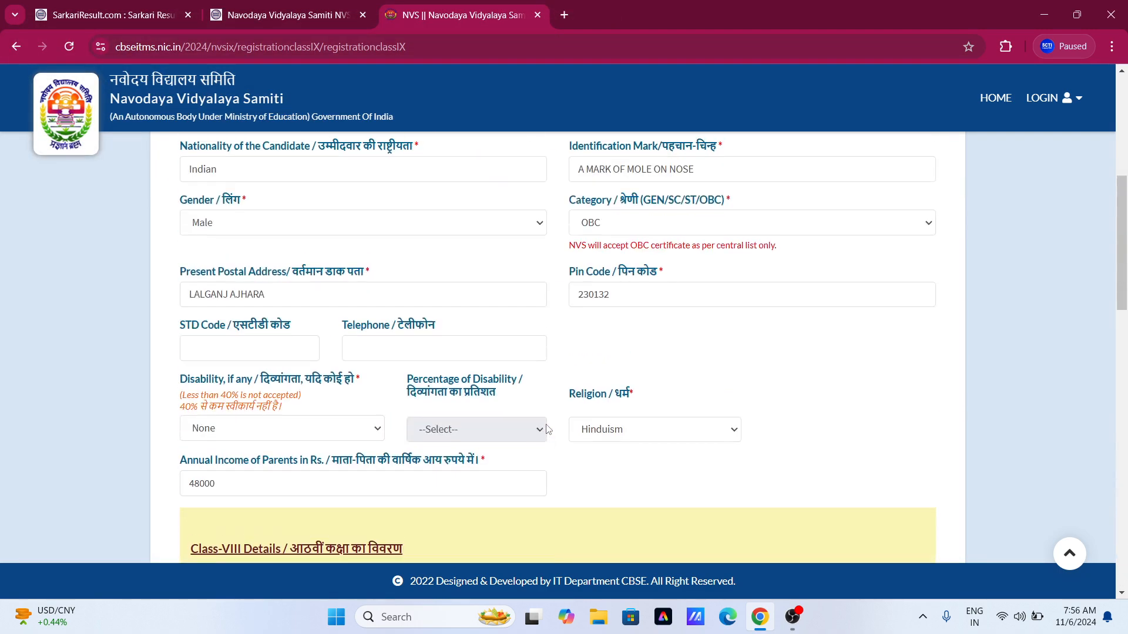
pyautogui.scroll(9, 546, 429)
pyautogui.scroll(-3, 535, 399)
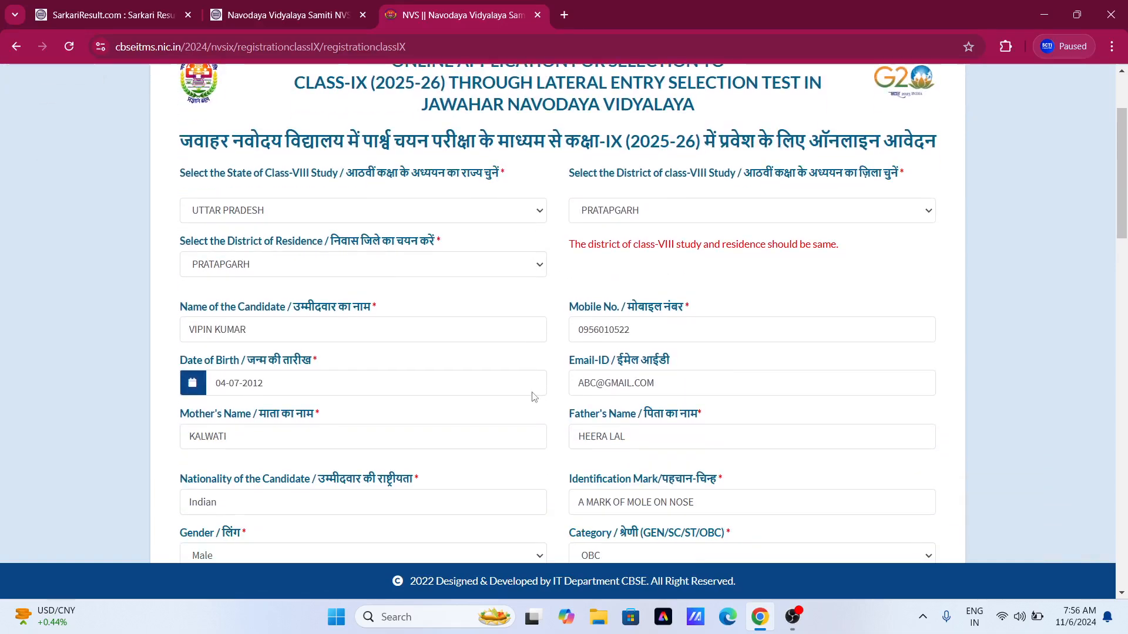
pyautogui.scroll(-10, 534, 397)
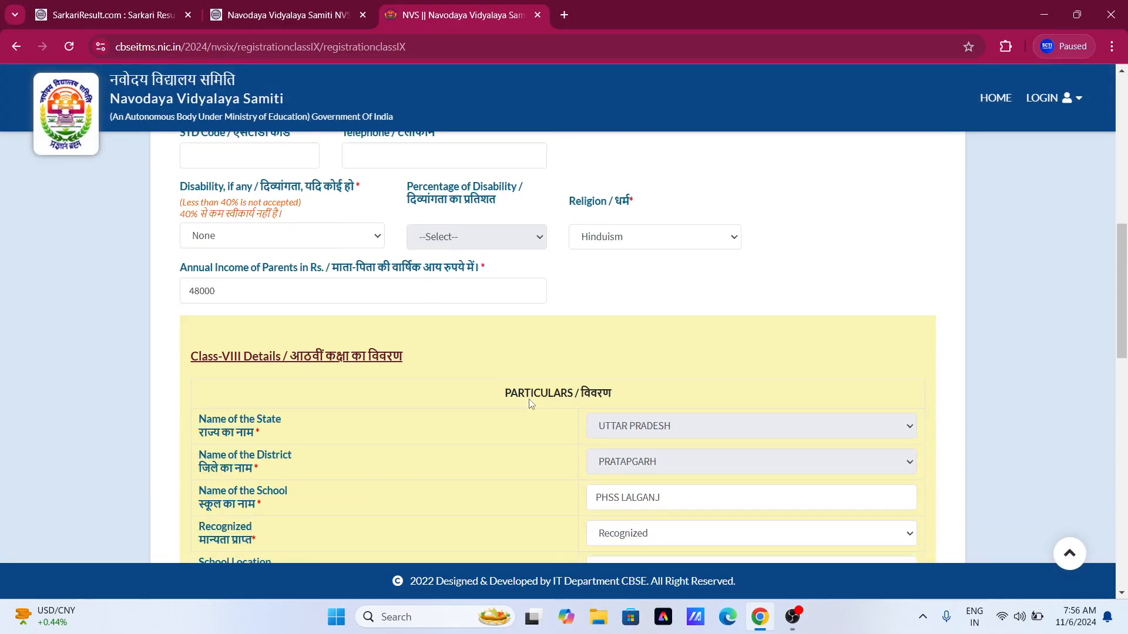
pyautogui.scroll(-10, 531, 405)
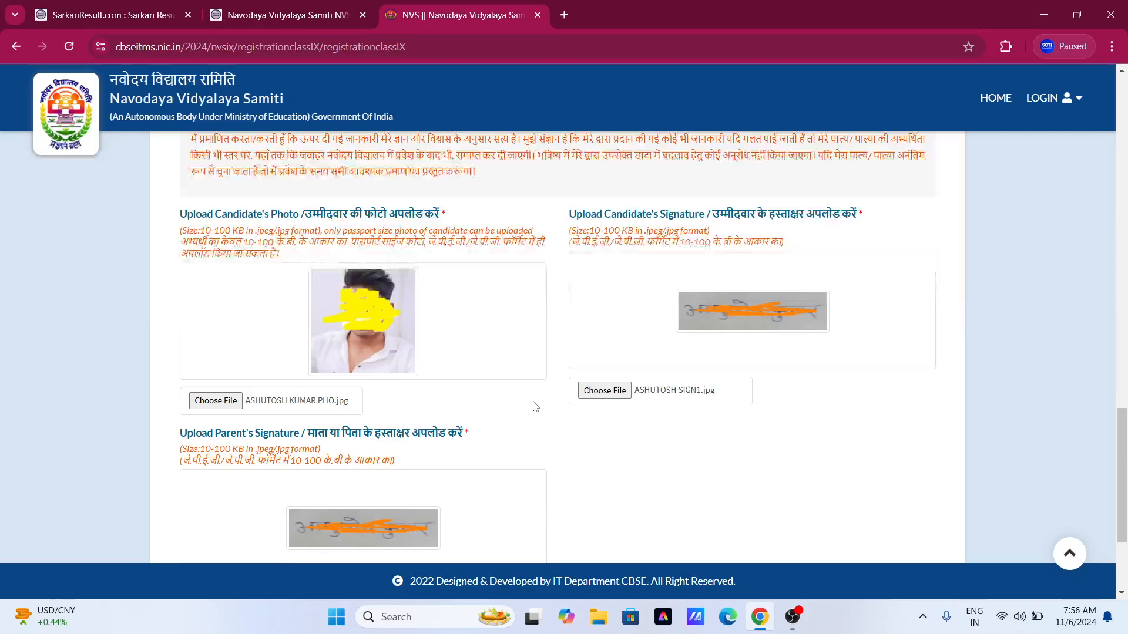
pyautogui.scroll(-3, 536, 406)
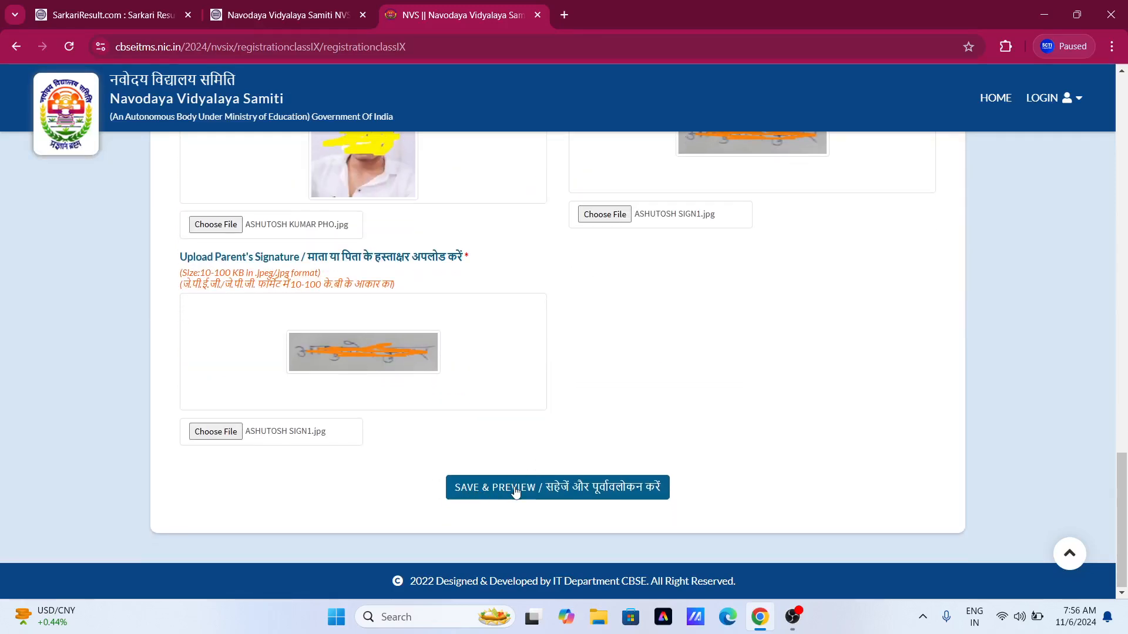
# Save the form and scroll the Registration Preview down to the photo, signatures and FINAL SUBMIT button.
pyautogui.click(522, 495)
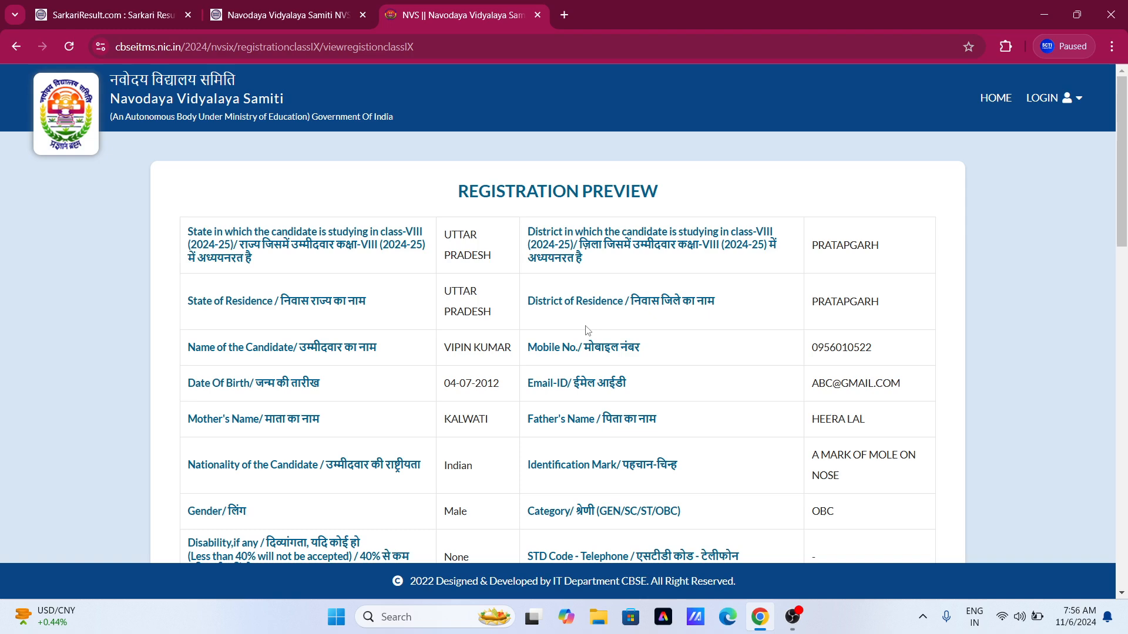
pyautogui.scroll(-1, 697, 272)
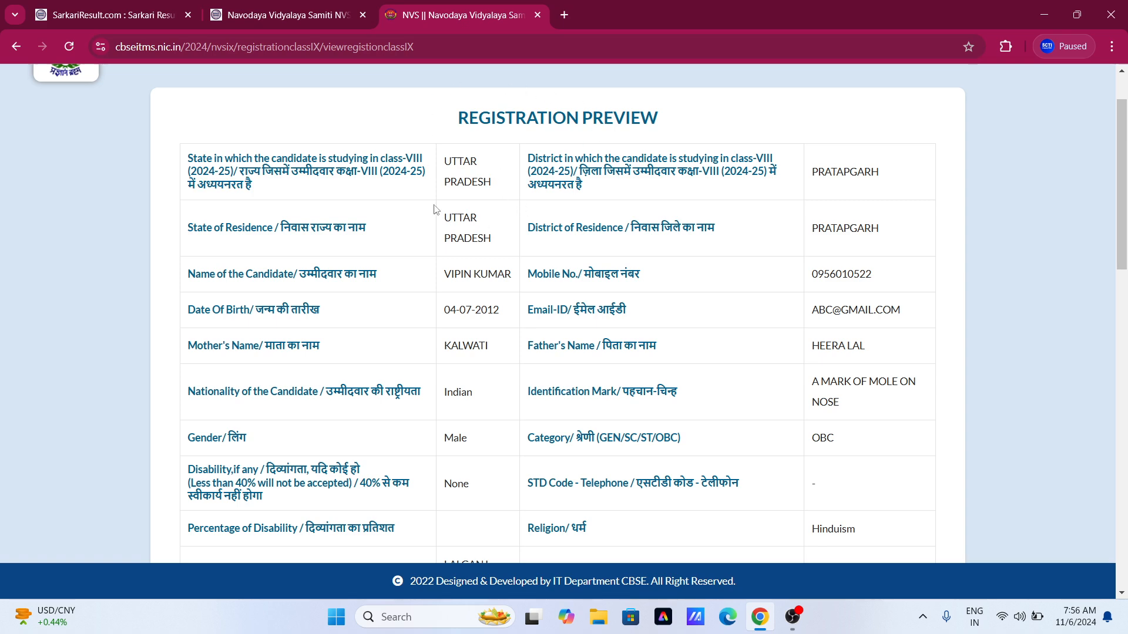
pyautogui.scroll(-5, 451, 294)
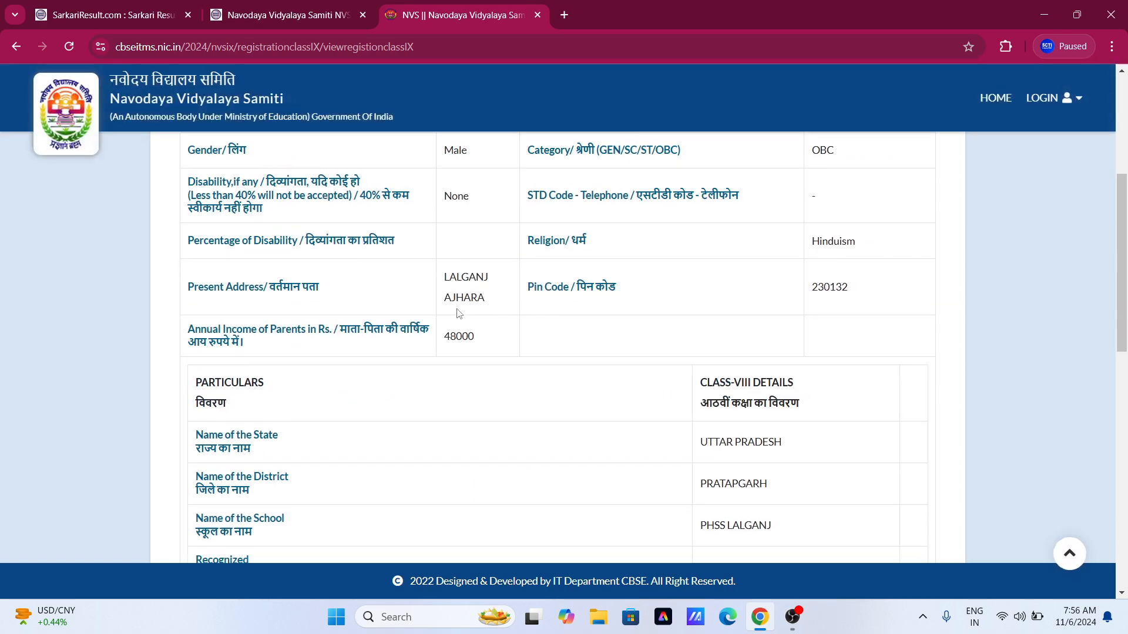
pyautogui.scroll(-1, 457, 317)
pyautogui.scroll(-5, 462, 319)
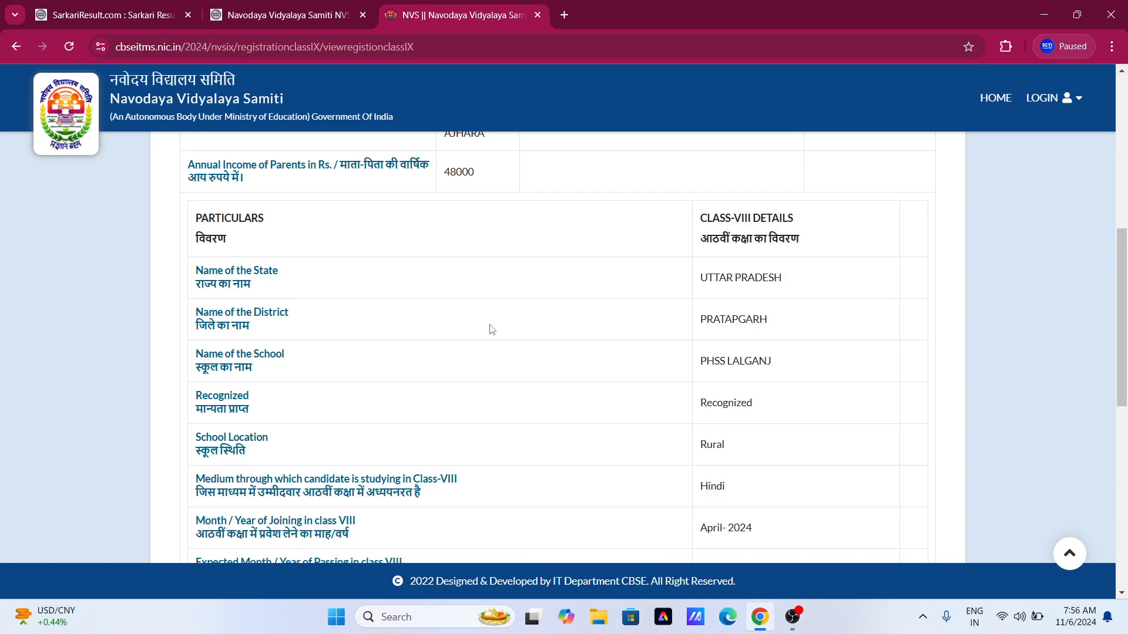
pyautogui.scroll(-3, 508, 329)
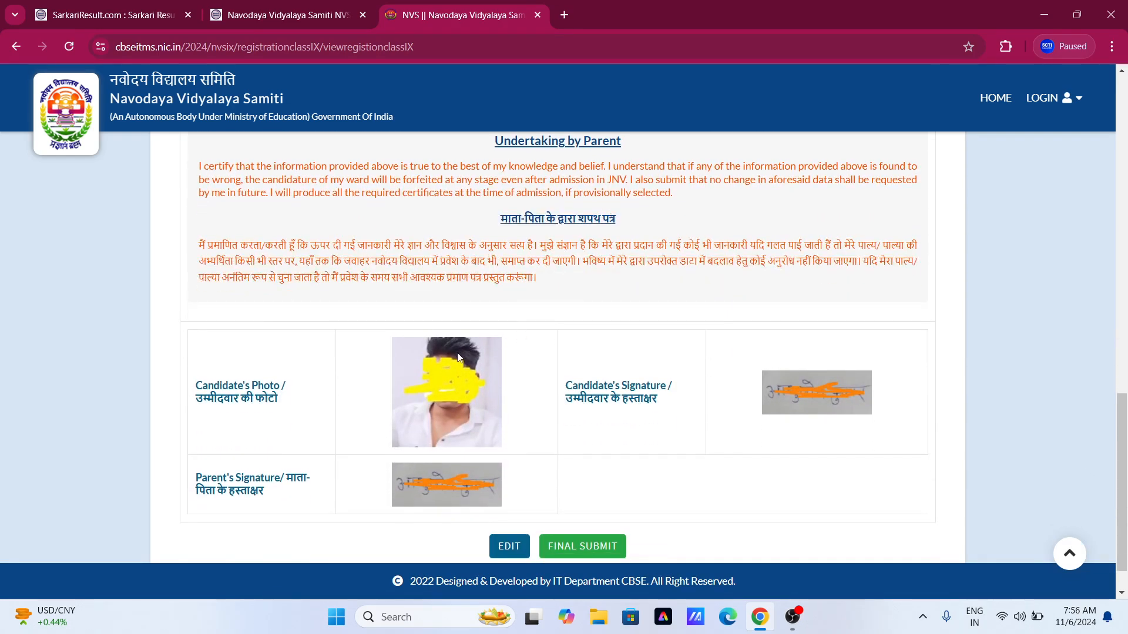
pyautogui.scroll(-1, 461, 352)
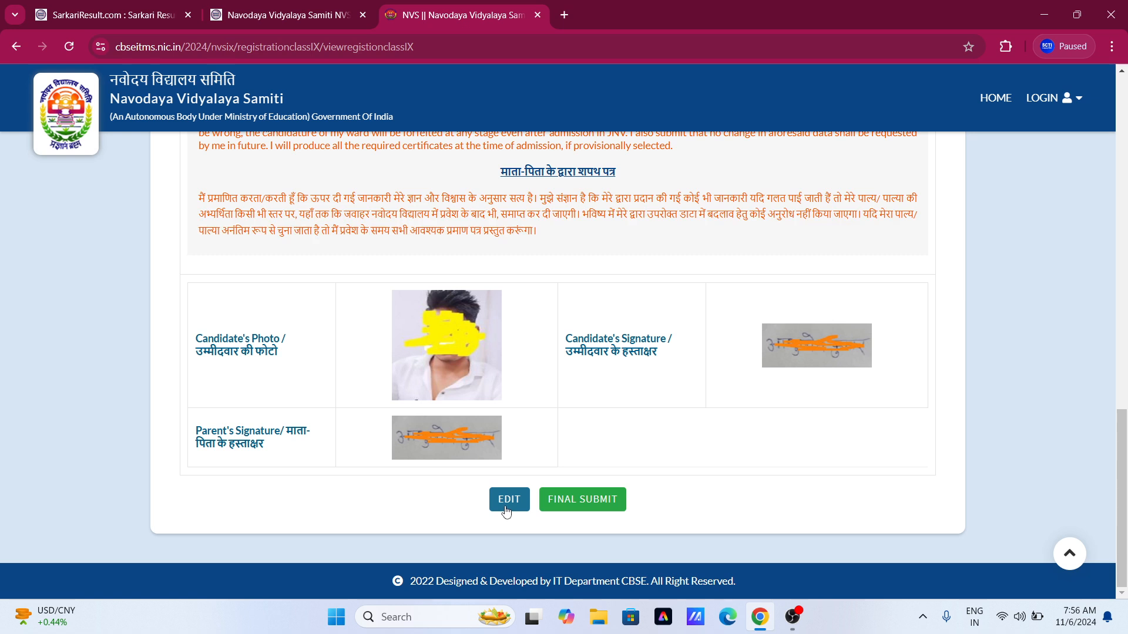
# Final-submit the application and confirm the submission with OK.
pyautogui.click(575, 503)
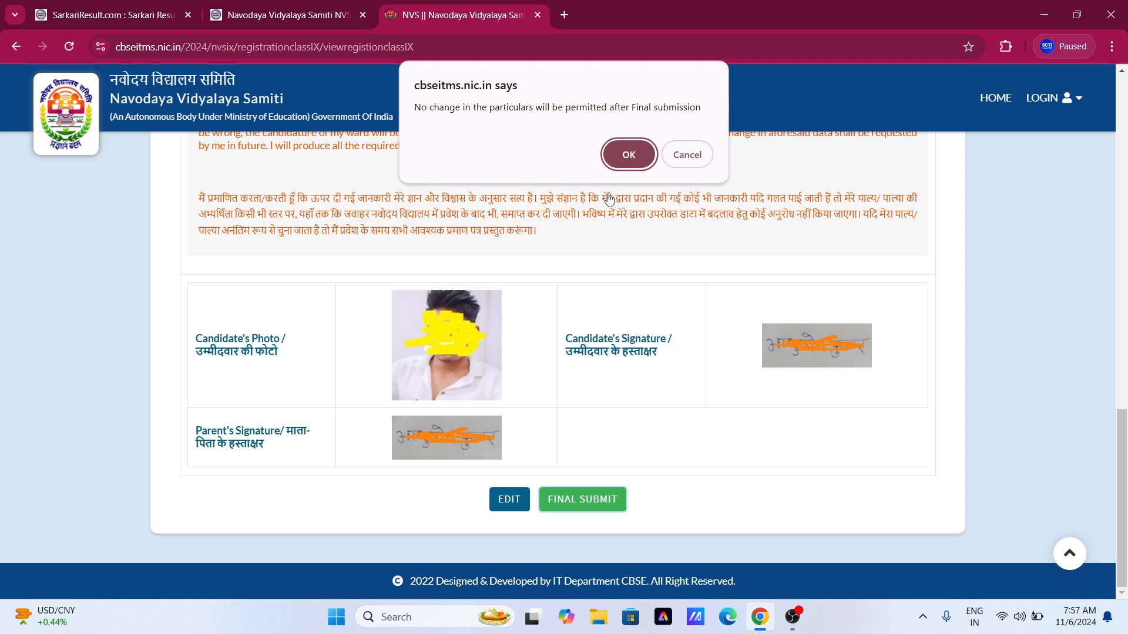
pyautogui.click(628, 162)
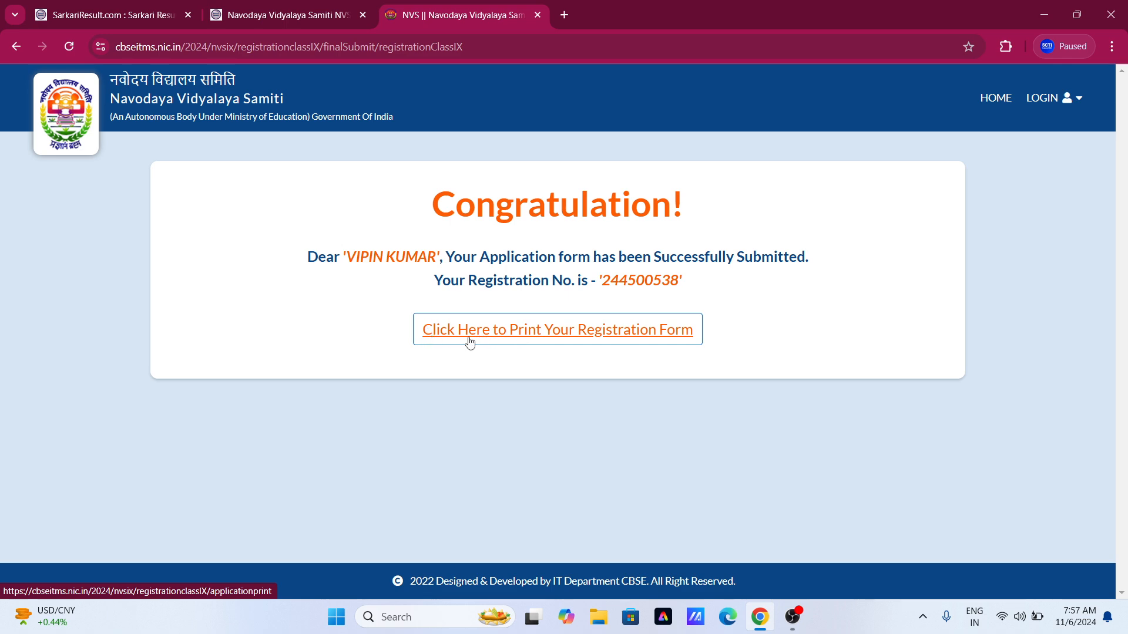
# Open the printable registration form page and scroll through it.
pyautogui.click(548, 334)
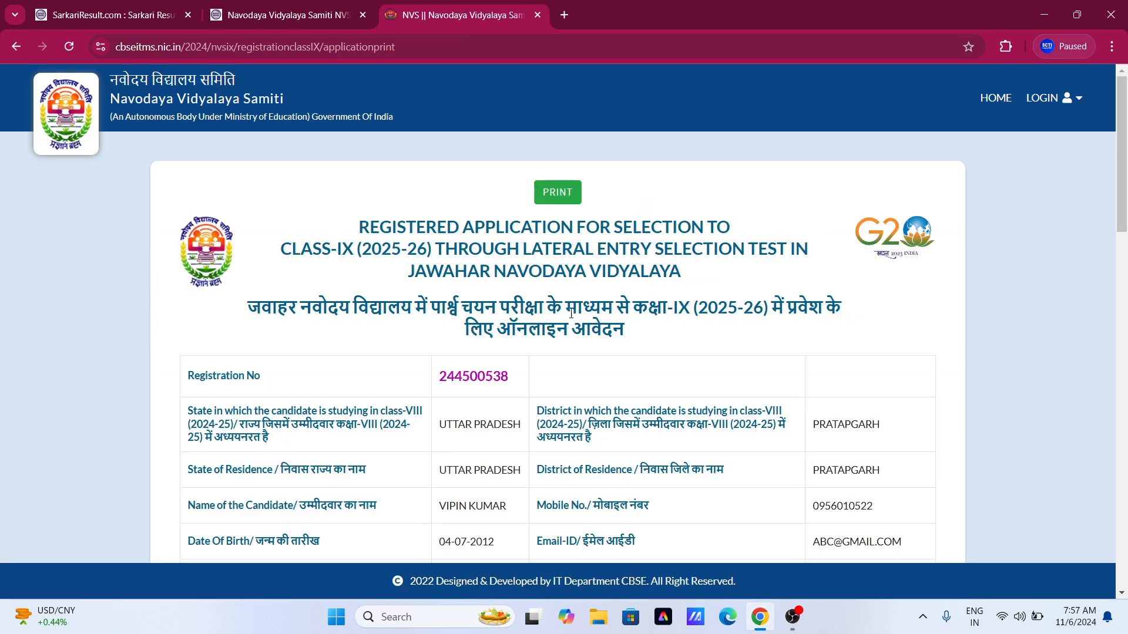
pyautogui.scroll(-2, 588, 302)
pyautogui.scroll(-6, 588, 302)
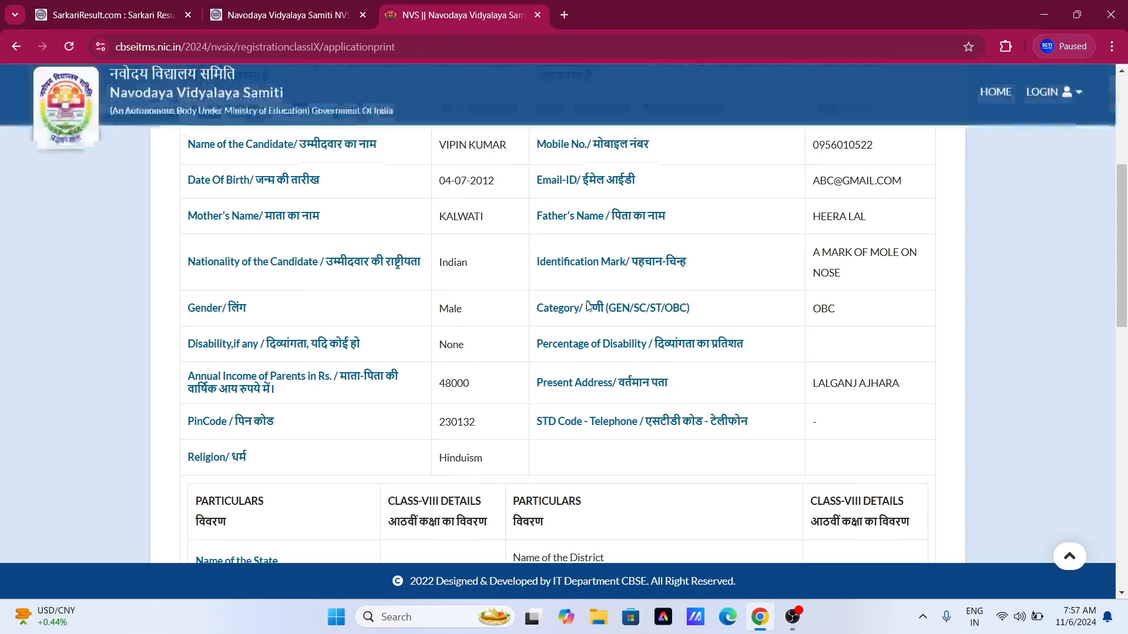
pyautogui.scroll(-3, 588, 305)
pyautogui.scroll(-10, 576, 305)
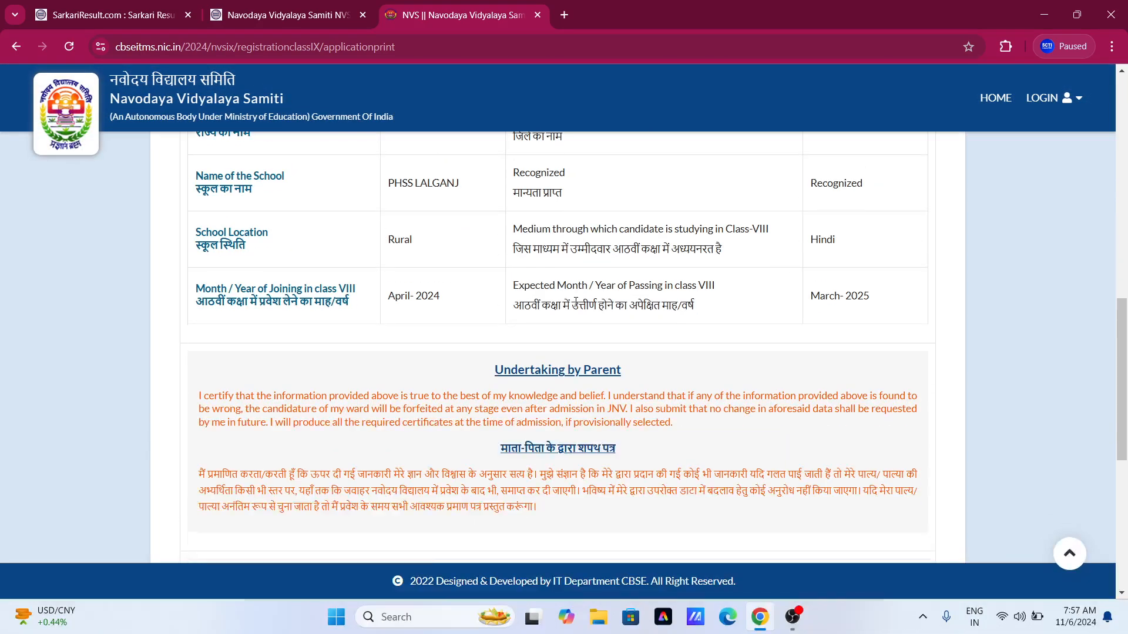
pyautogui.scroll(15, 575, 309)
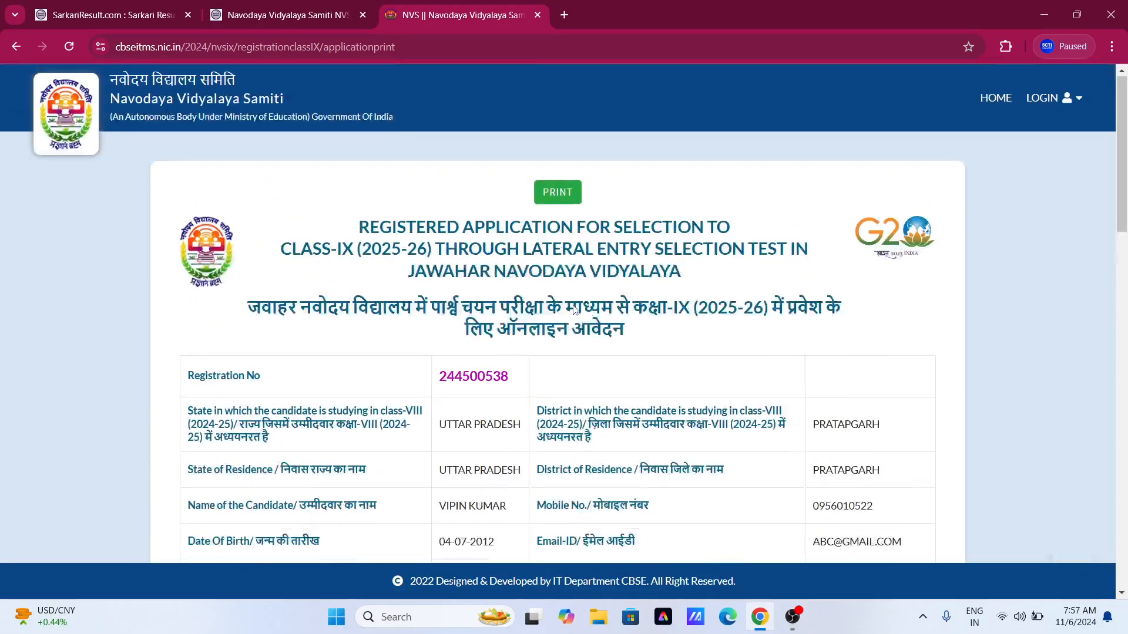
# Bring up the two-page print preview of the registration form set to Save as PDF.
pyautogui.click(560, 200)
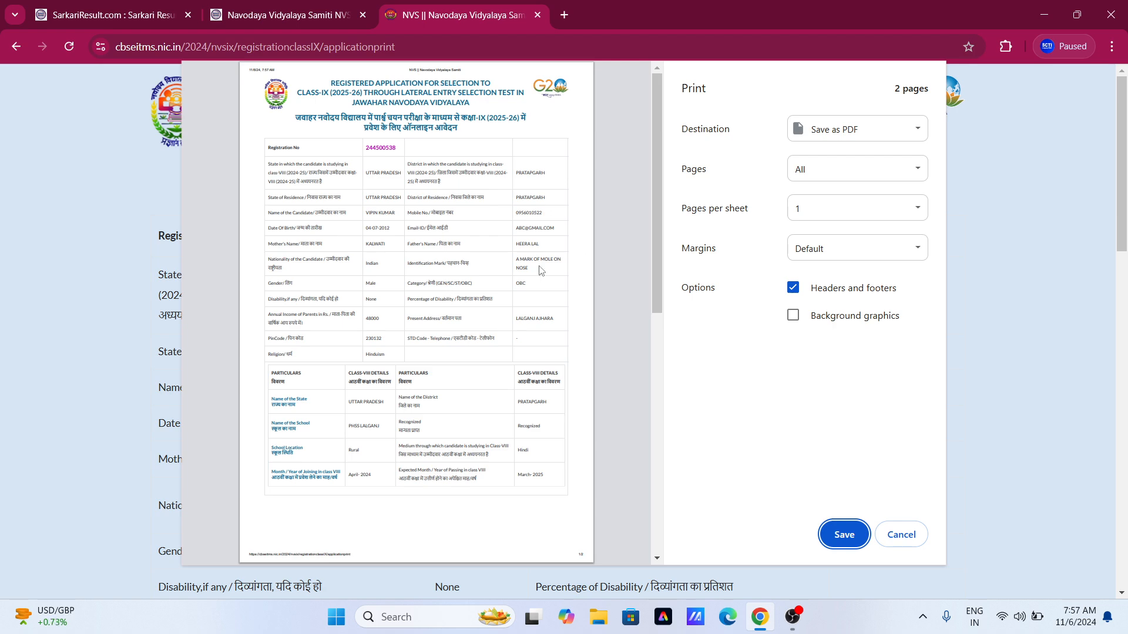
pyautogui.scroll(-3, 515, 340)
pyautogui.scroll(3, 514, 341)
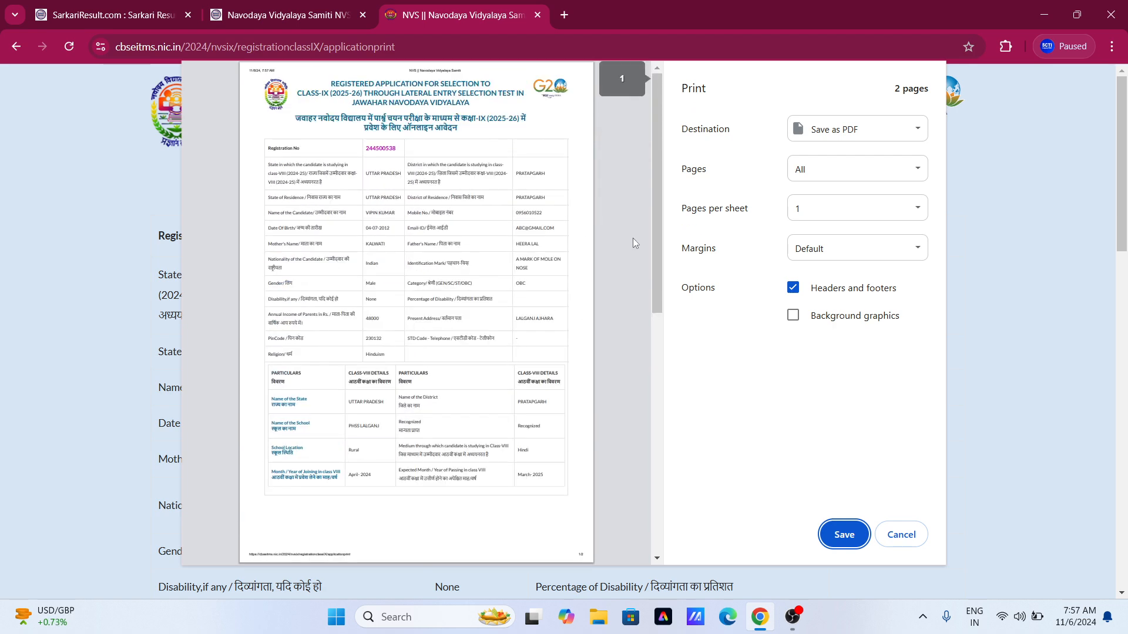
pyautogui.moveTo(657, 235); pyautogui.dragTo(656, 239)
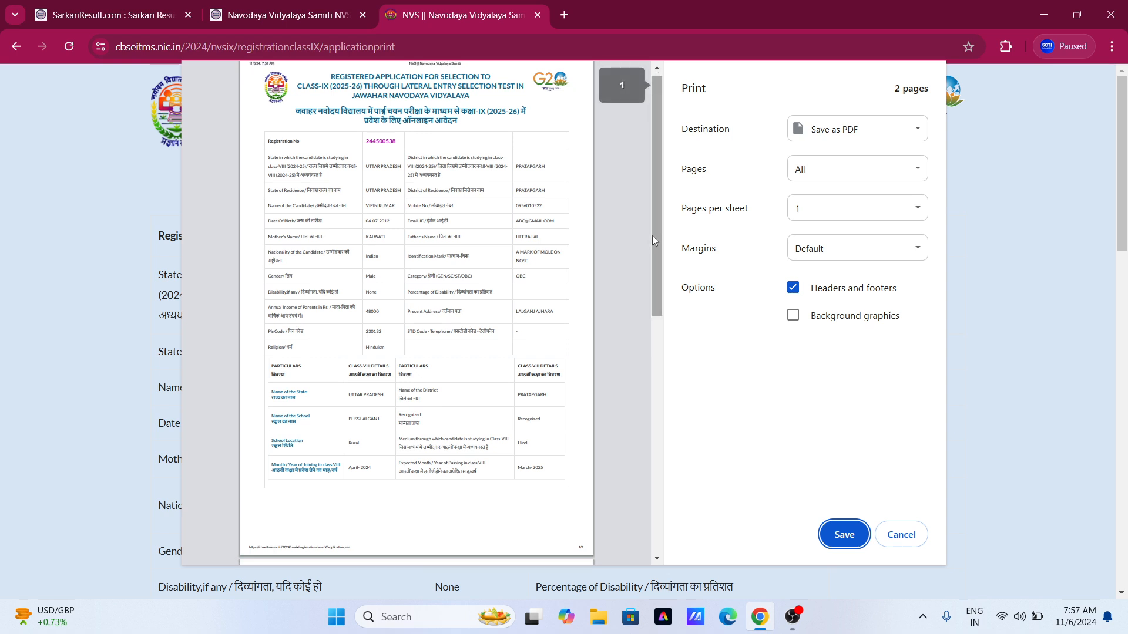